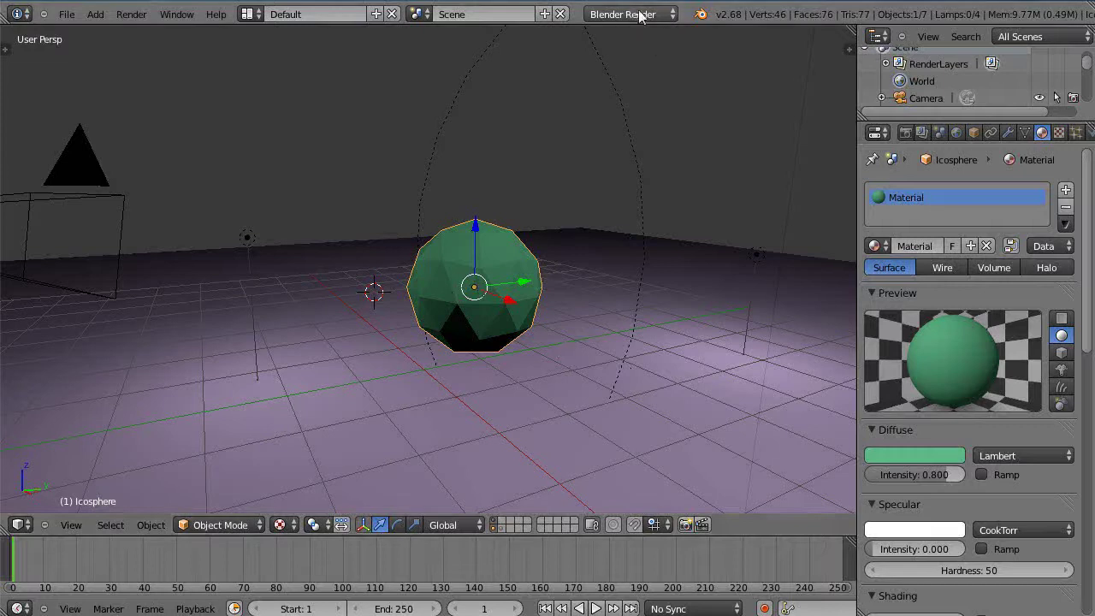
# Step: Switch the render engine to Blender Game and back to Blender Render
pyautogui.moveTo(473, 330); pyautogui.dragTo(437, 298, button='middle')
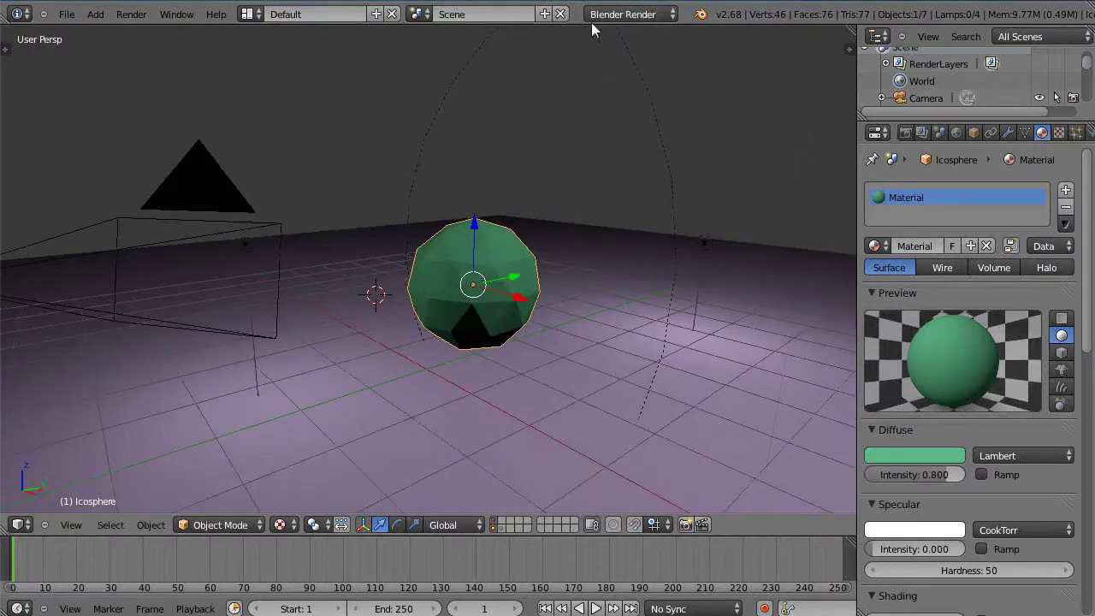
pyautogui.click(617, 15)
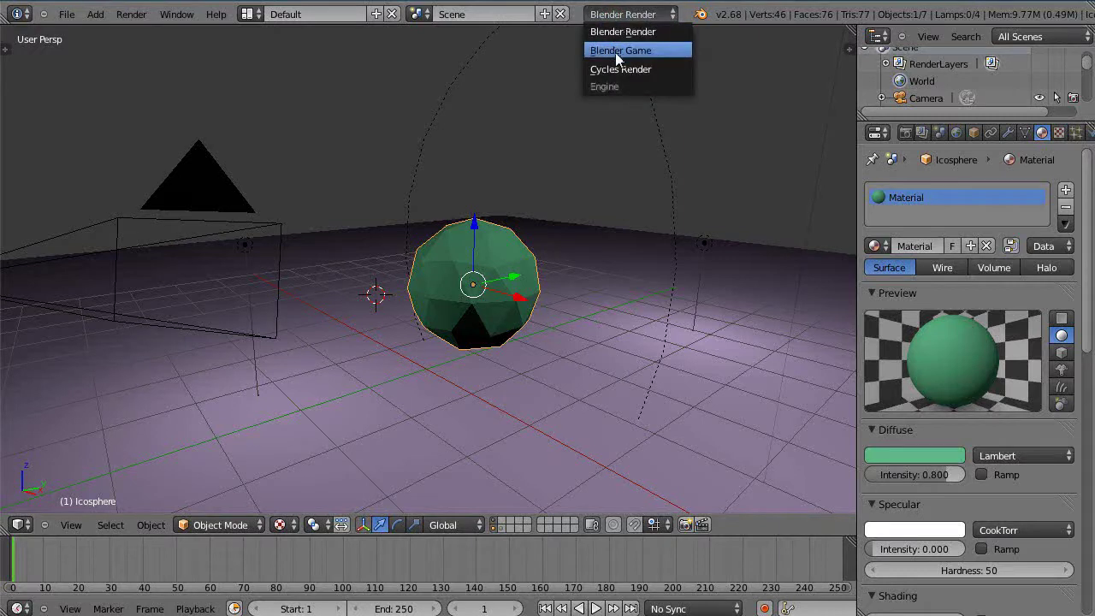
pyautogui.click(615, 52)
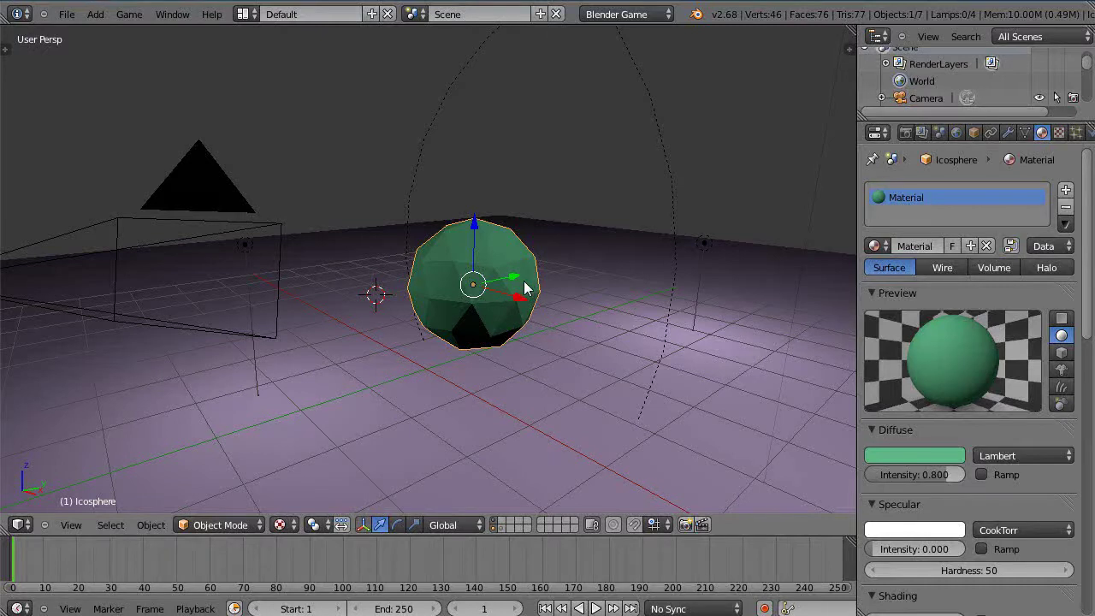
pyautogui.click(627, 15)
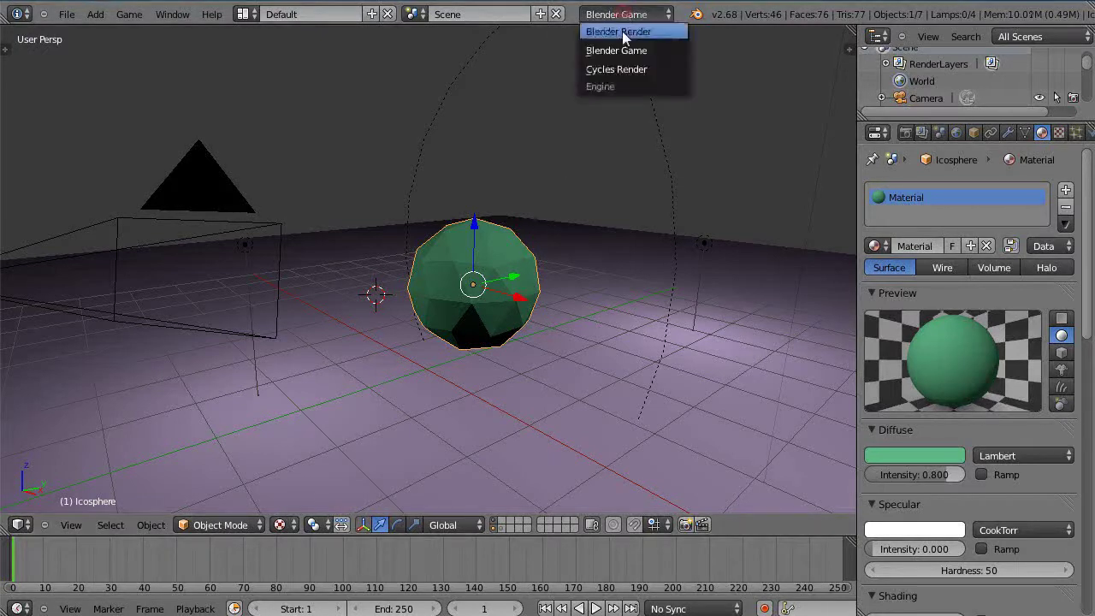
pyautogui.click(617, 33)
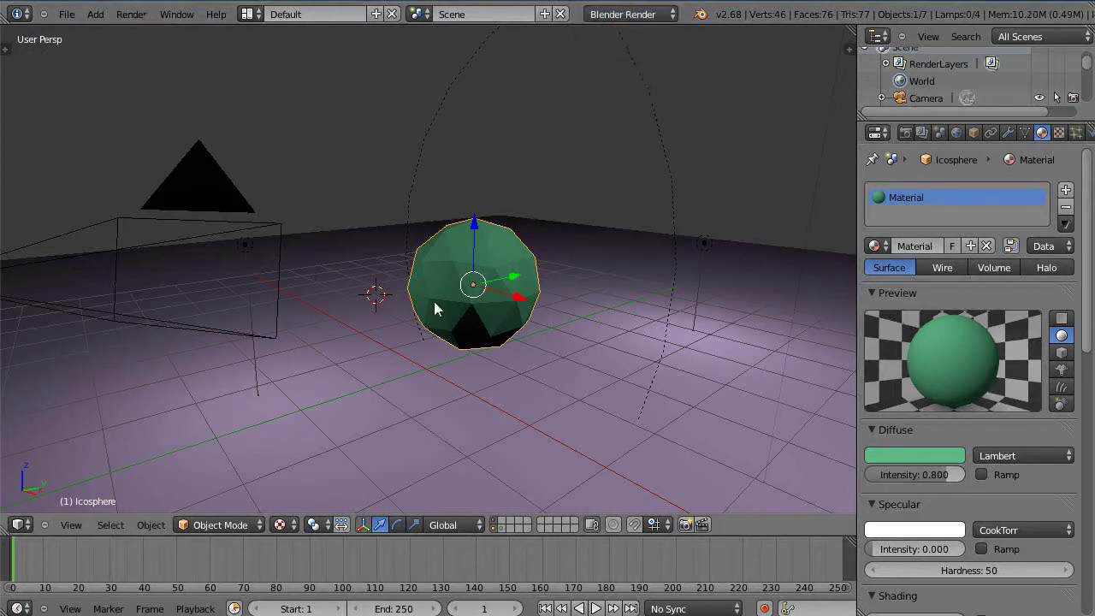
# Step: Set the scene units to Metric with angles in Degrees
pyautogui.moveTo(479, 272); pyautogui.dragTo(561, 384, button='middle')
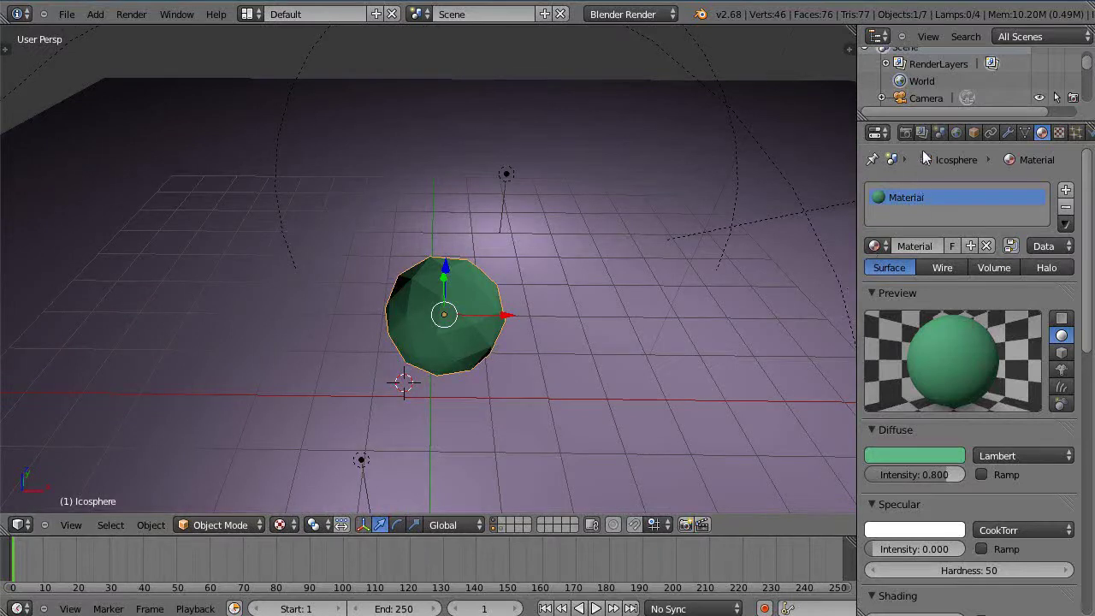
pyautogui.click(939, 133)
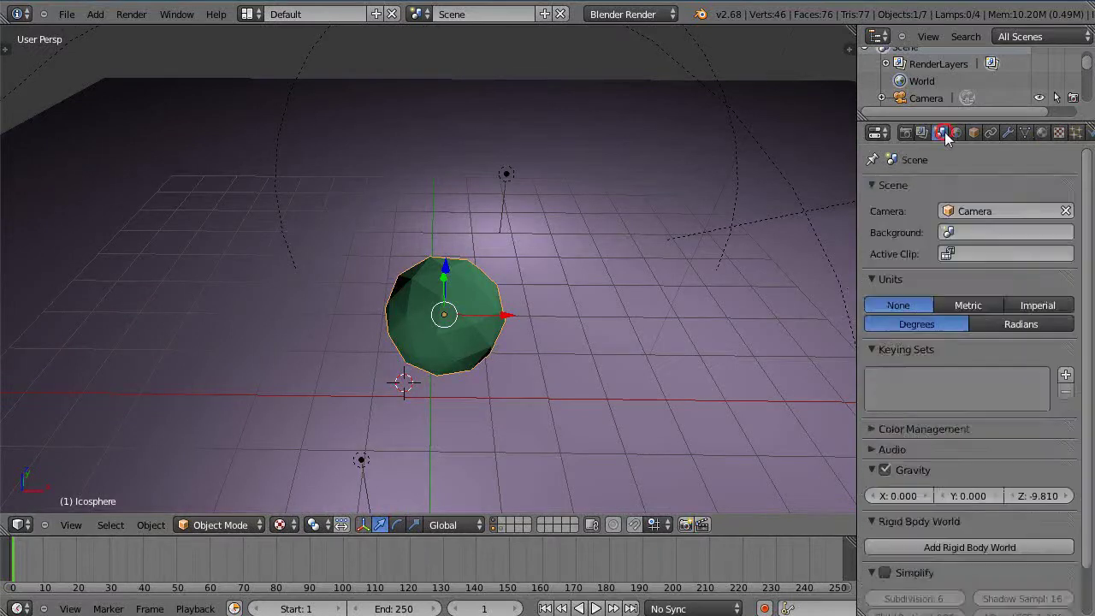
pyautogui.click(975, 308)
pyautogui.click(1010, 326)
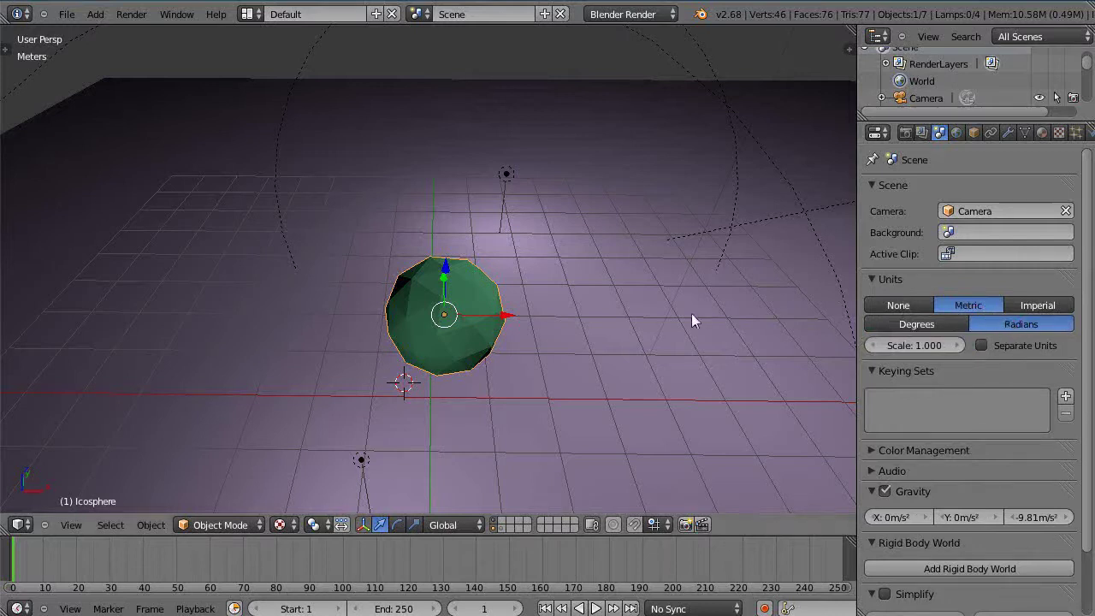
pyautogui.moveTo(516, 293); pyautogui.dragTo(609, 301, button='middle')
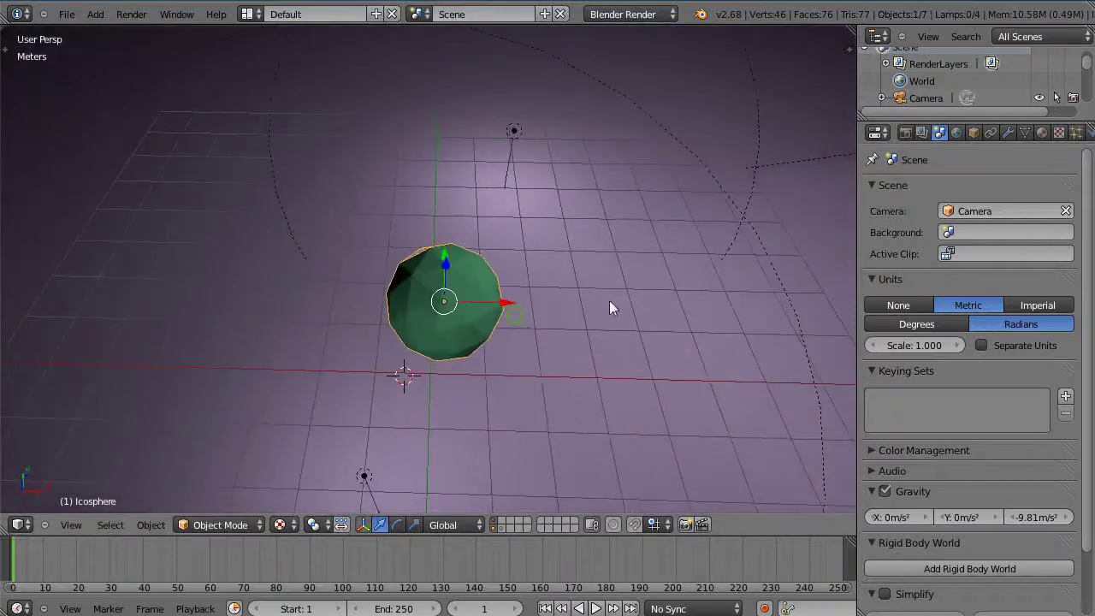
pyautogui.click(922, 324)
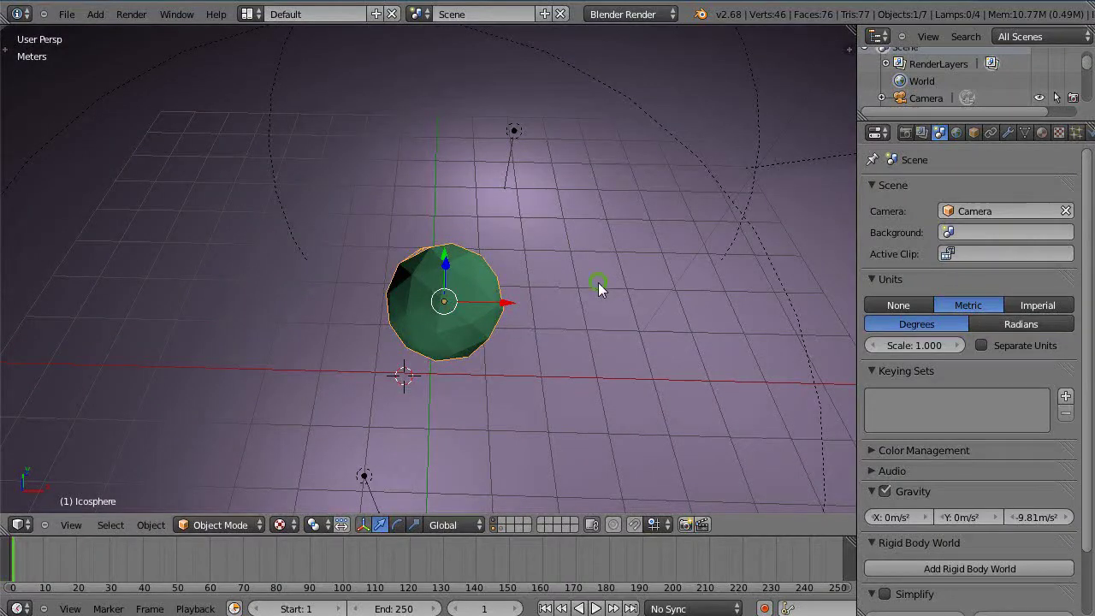
# Step: Set the scene's Z gravity to 0 m/s²
pyautogui.moveTo(598, 283); pyautogui.dragTo(598, 333, button='middle')
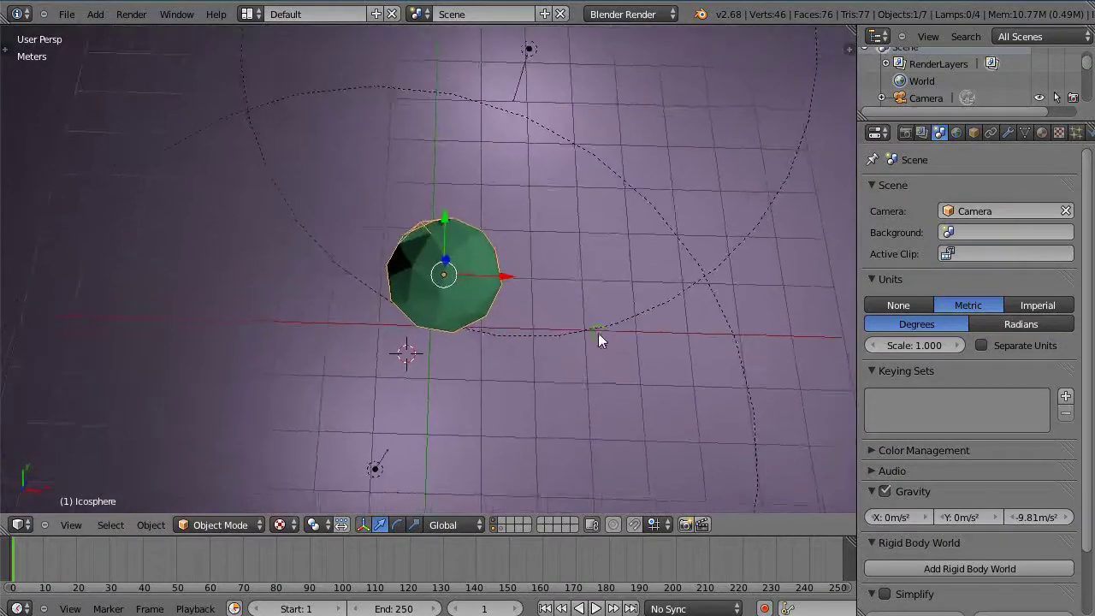
pyautogui.scroll(-3, 958, 408)
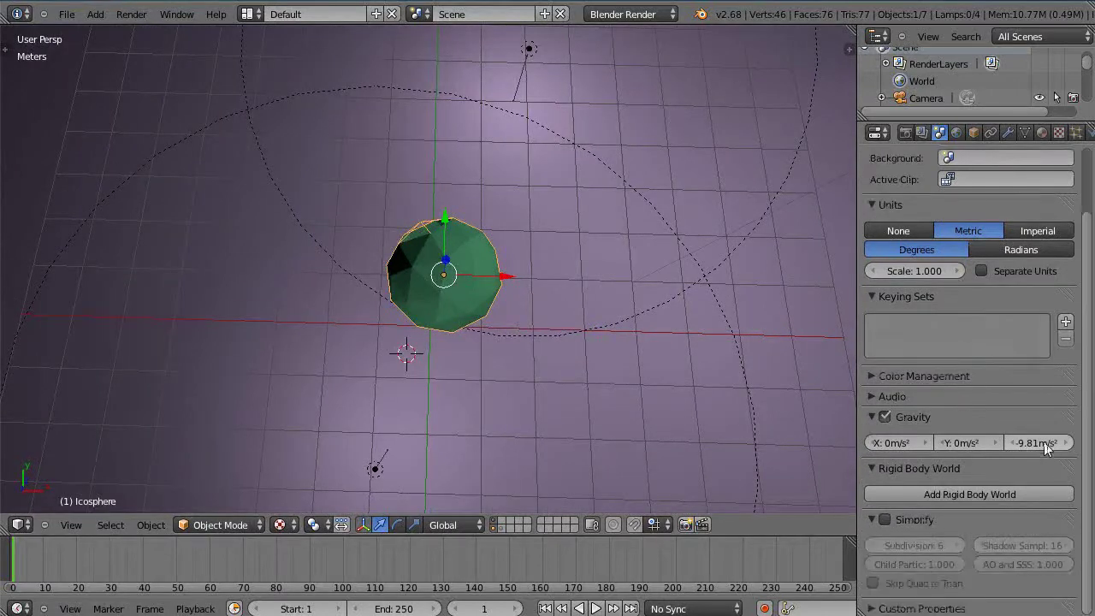
pyautogui.moveTo(616, 351); pyautogui.dragTo(516, 187, button='middle')
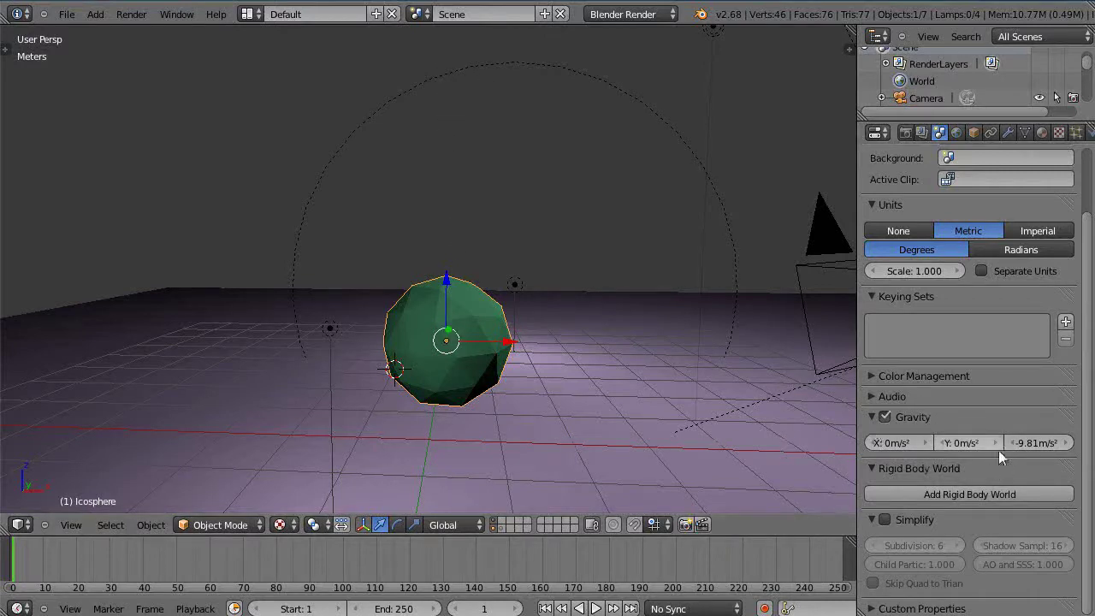
pyautogui.click(1043, 443)
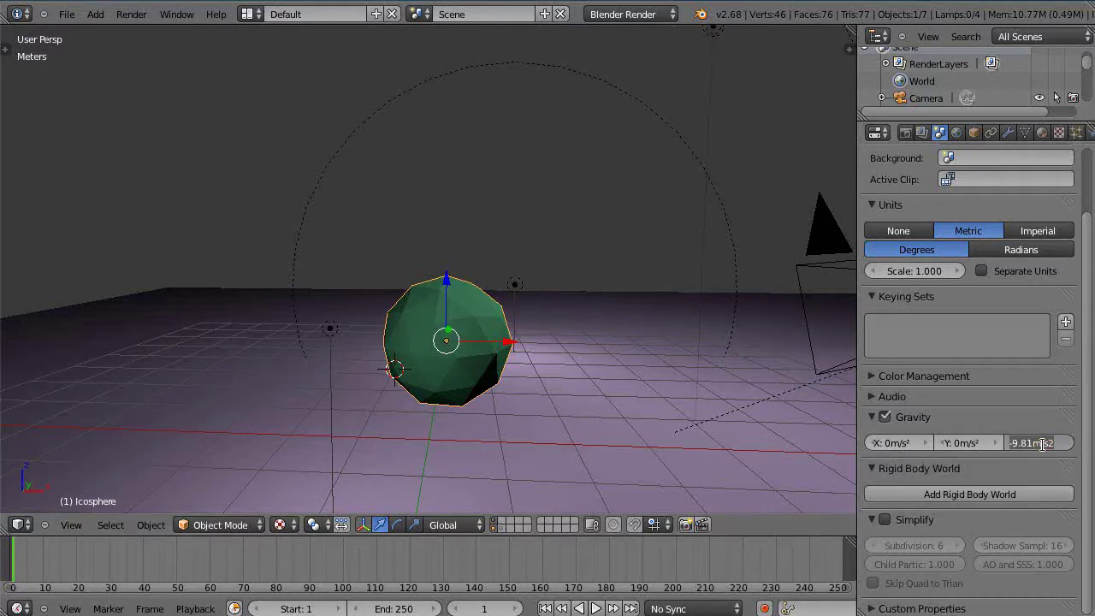
pyautogui.write('0m/s²')
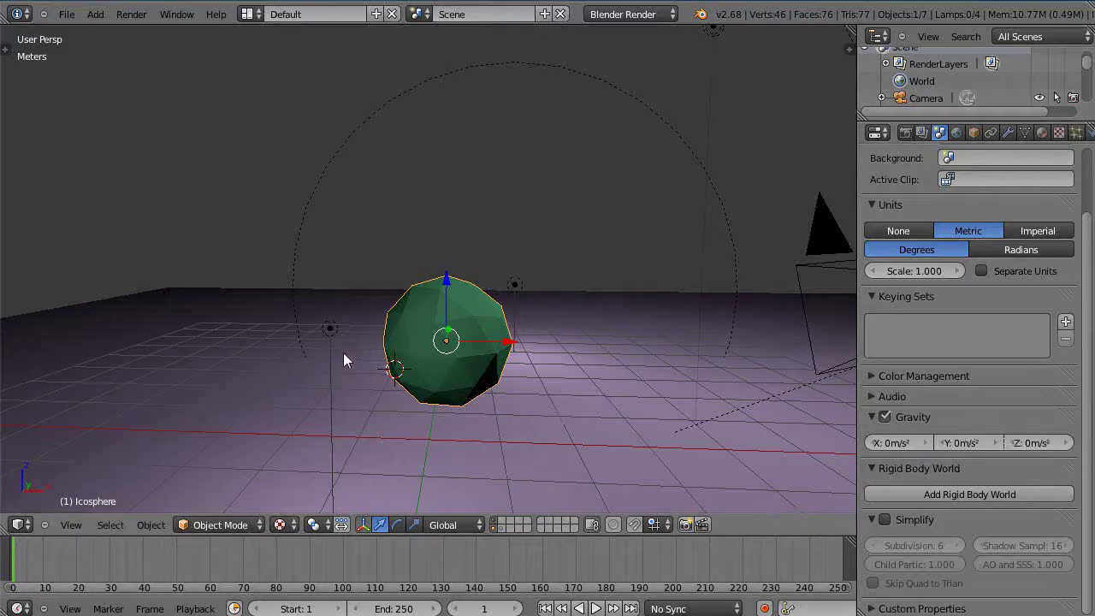
# Step: Set the scene's X gravity to 10 m/s²
pyautogui.moveTo(343, 352); pyautogui.dragTo(391, 371, button='middle')
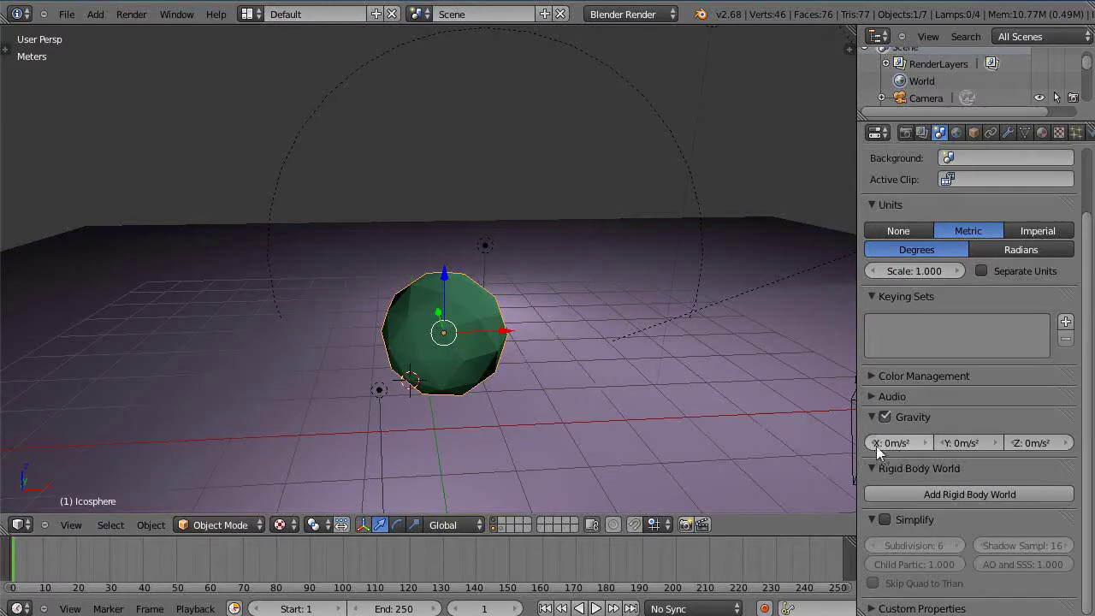
pyautogui.moveTo(395, 329); pyautogui.dragTo(409, 346, button='middle')
pyautogui.click(903, 442)
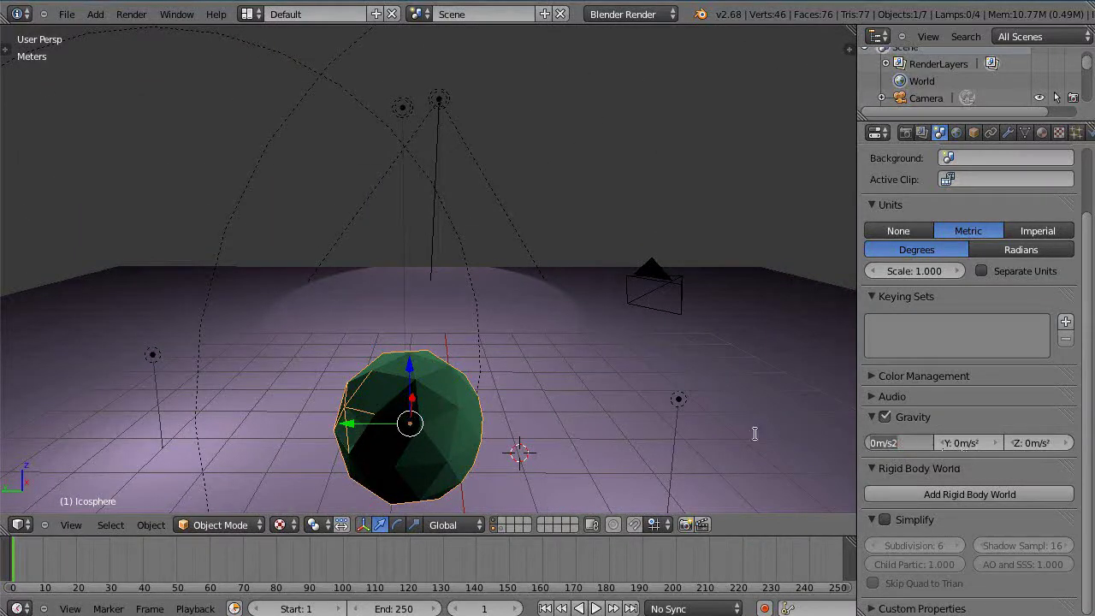
pyautogui.write('10')
pyautogui.press('Return')
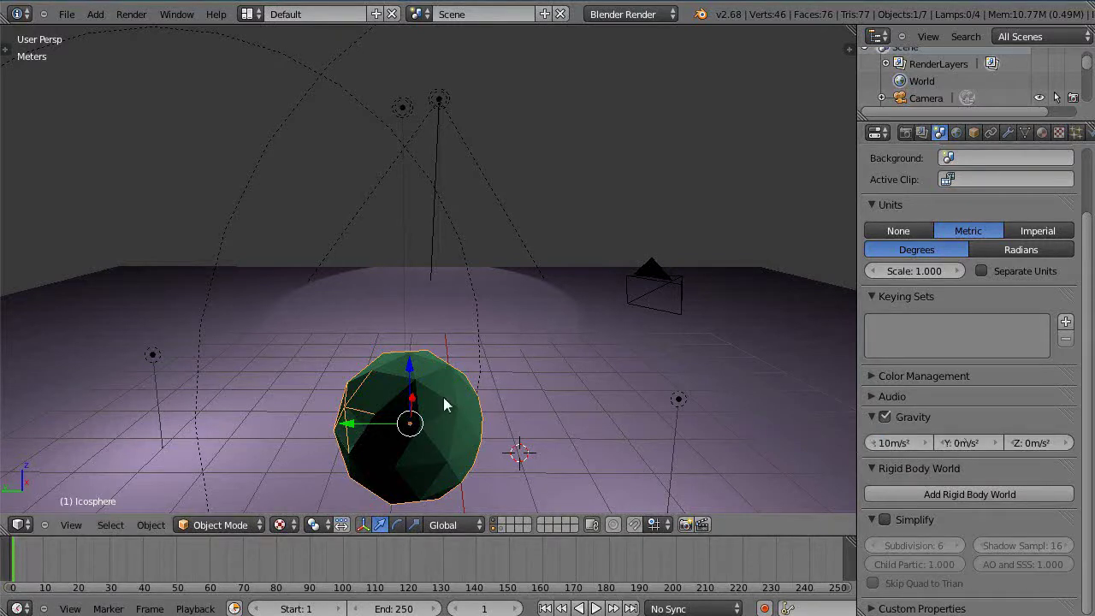
# Step: Make the icosphere an active rigid body and the ground plane a passive rigid body
pyautogui.press('t')
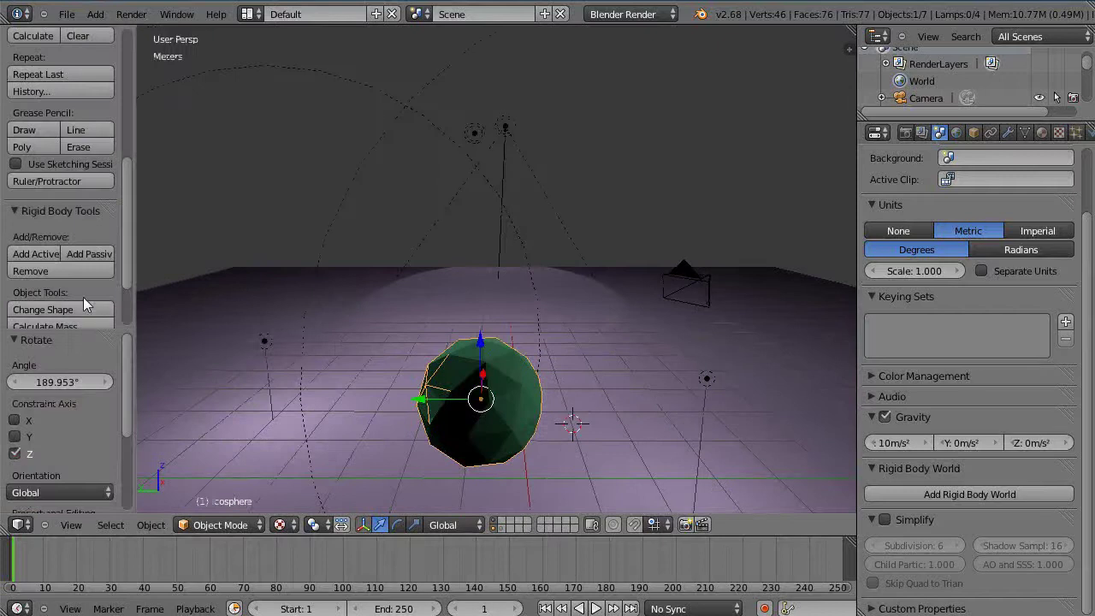
pyautogui.scroll(-3, 81, 299)
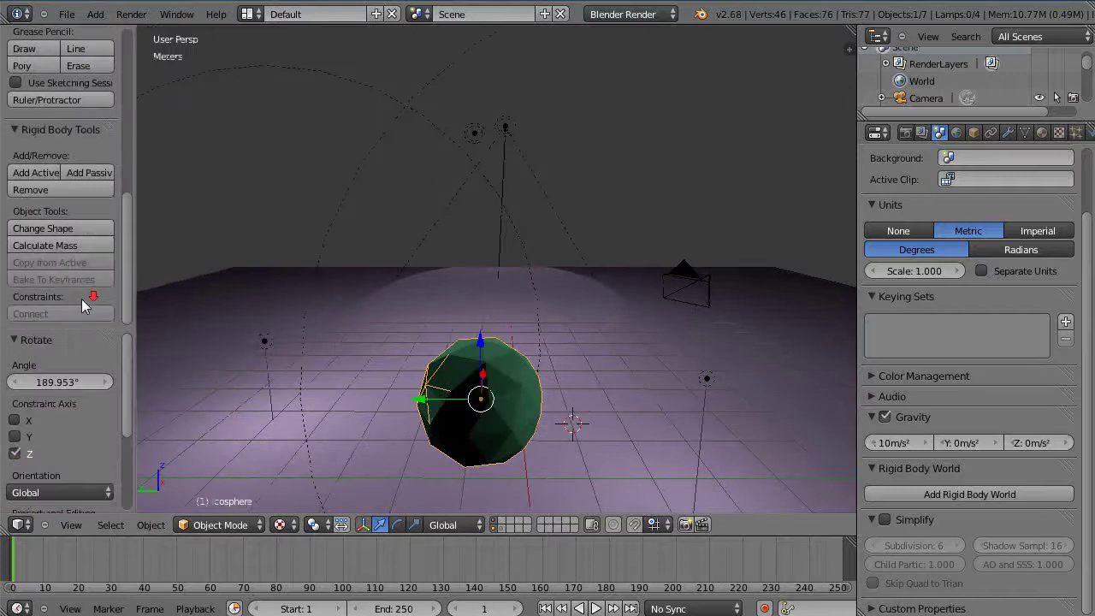
pyautogui.click(34, 173)
pyautogui.rightClick(297, 341)
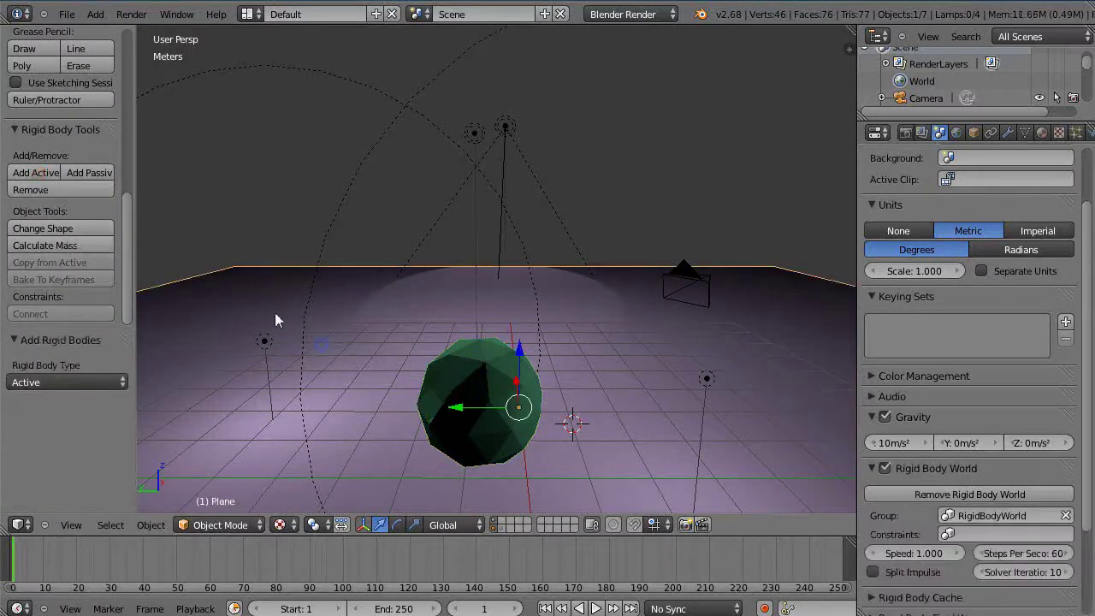
pyautogui.click(78, 173)
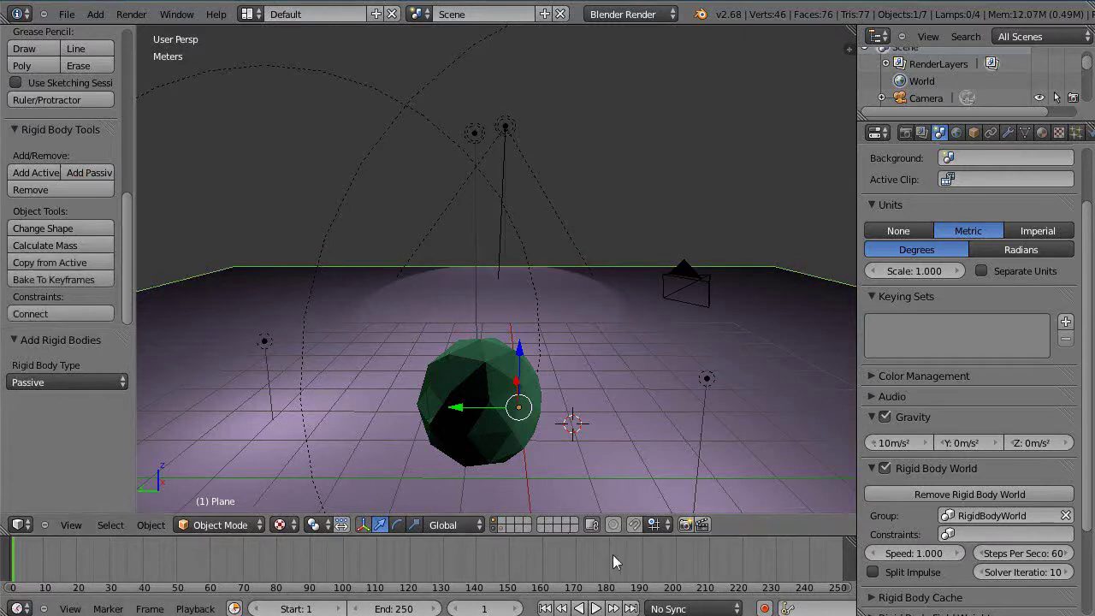
# Step: Play the rigid body simulation up close and again from far away to watch the sphere move under X gravity
pyautogui.moveTo(478, 461); pyautogui.dragTo(399, 435, button='middle')
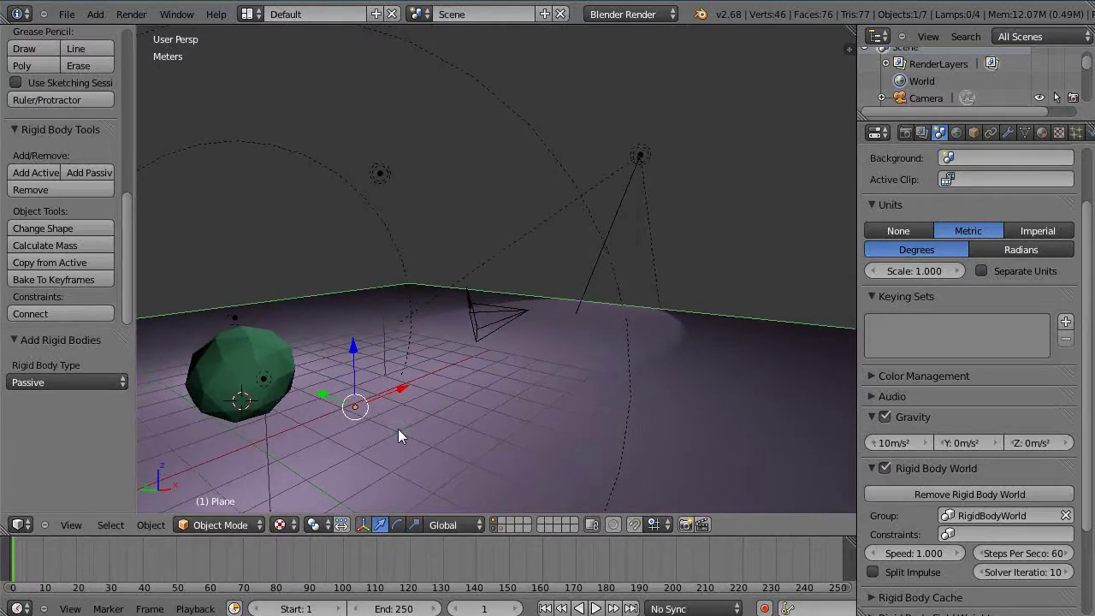
pyautogui.hotkey('alt', 'a')
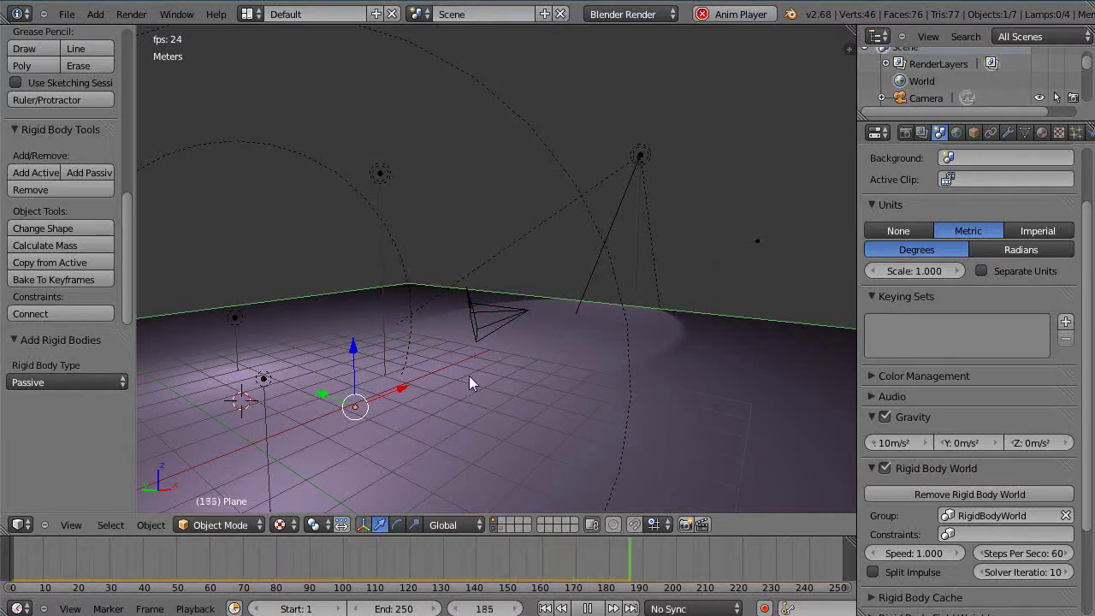
pyautogui.press('Escape')
pyautogui.moveTo(471, 372); pyautogui.dragTo(393, 434, button='middle')
pyautogui.scroll(-3, 328, 408)
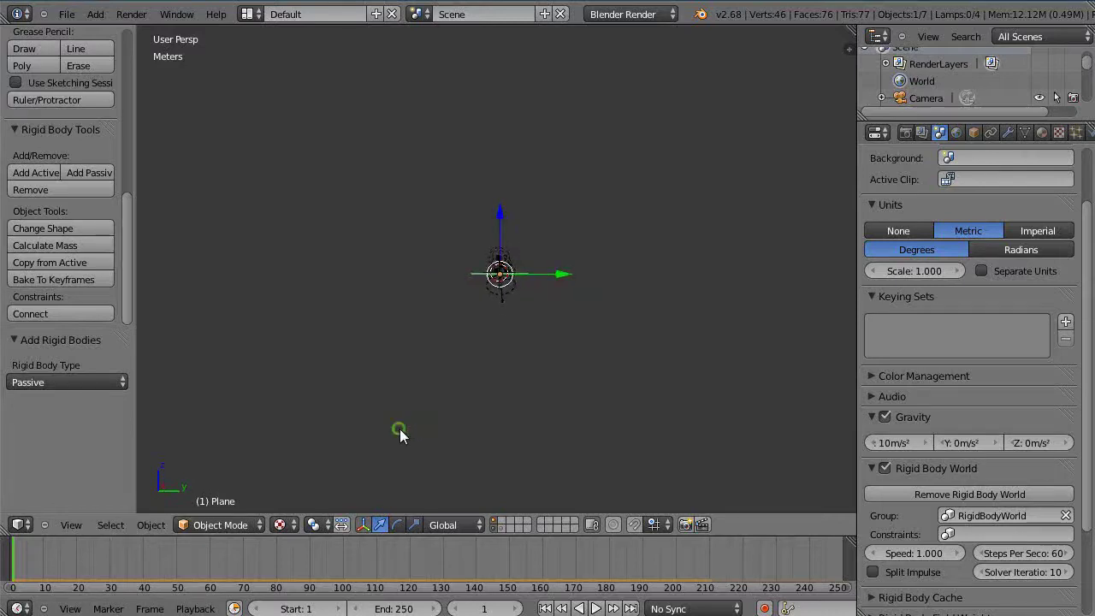
pyautogui.hotkey('alt', 'a')
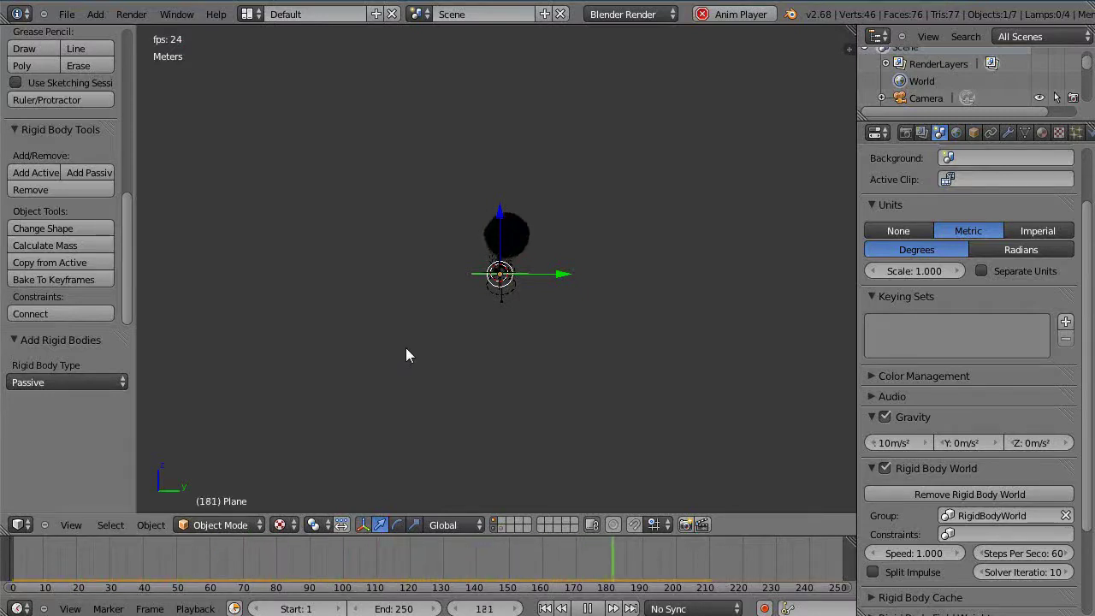
pyautogui.press('Escape')
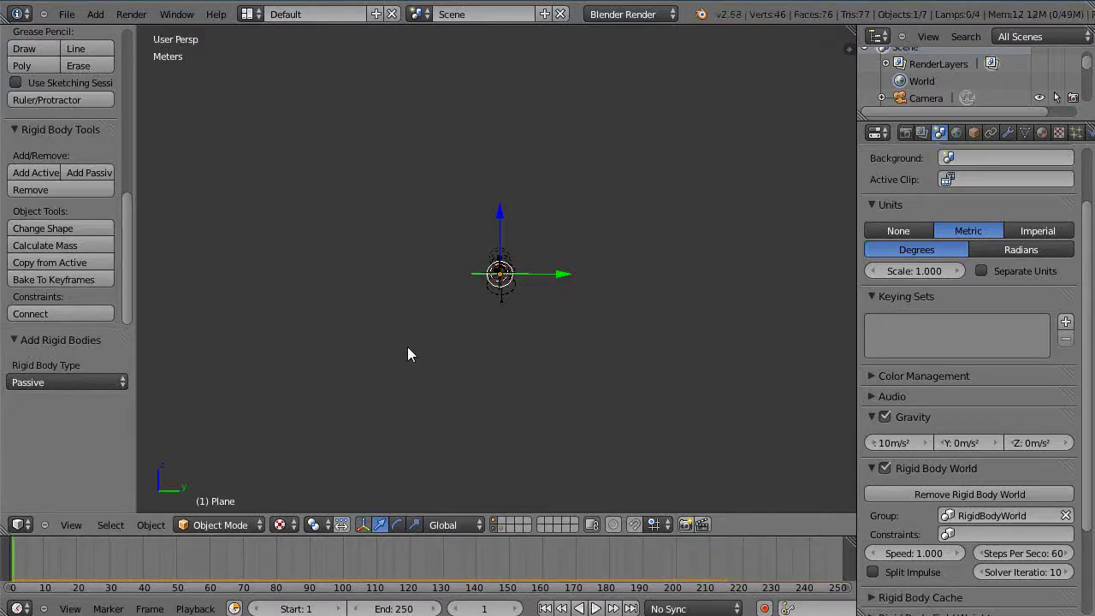
# Step: Set the scene's Y gravity to 10 m/s²
pyautogui.moveTo(407, 349); pyautogui.dragTo(683, 385, button='middle')
pyautogui.scroll(10, 626, 319)
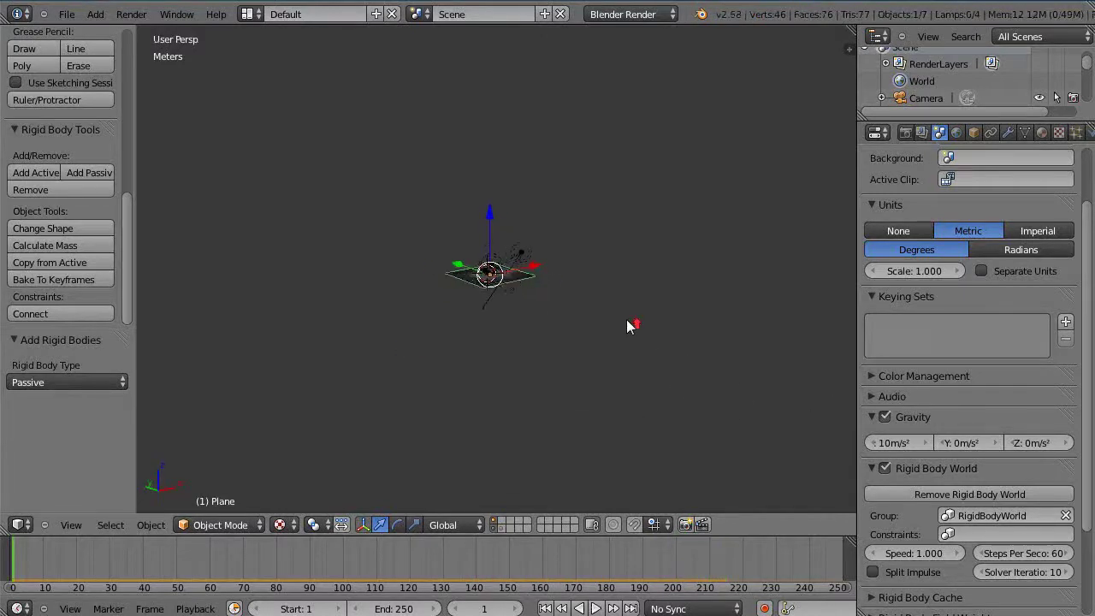
pyautogui.scroll(2, 500, 330)
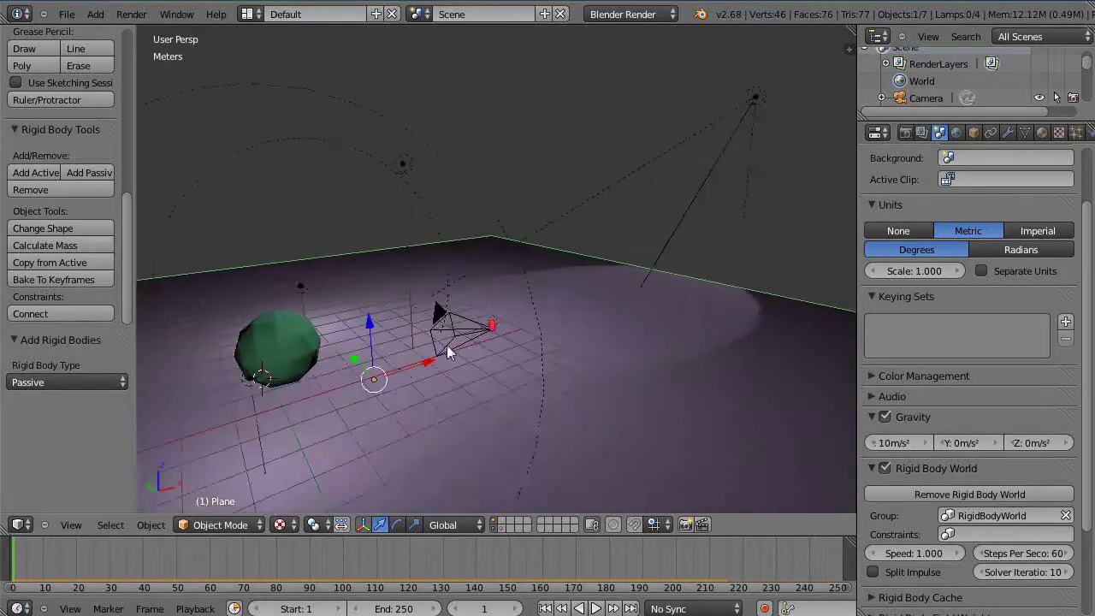
pyautogui.click(961, 445)
pyautogui.write('1')
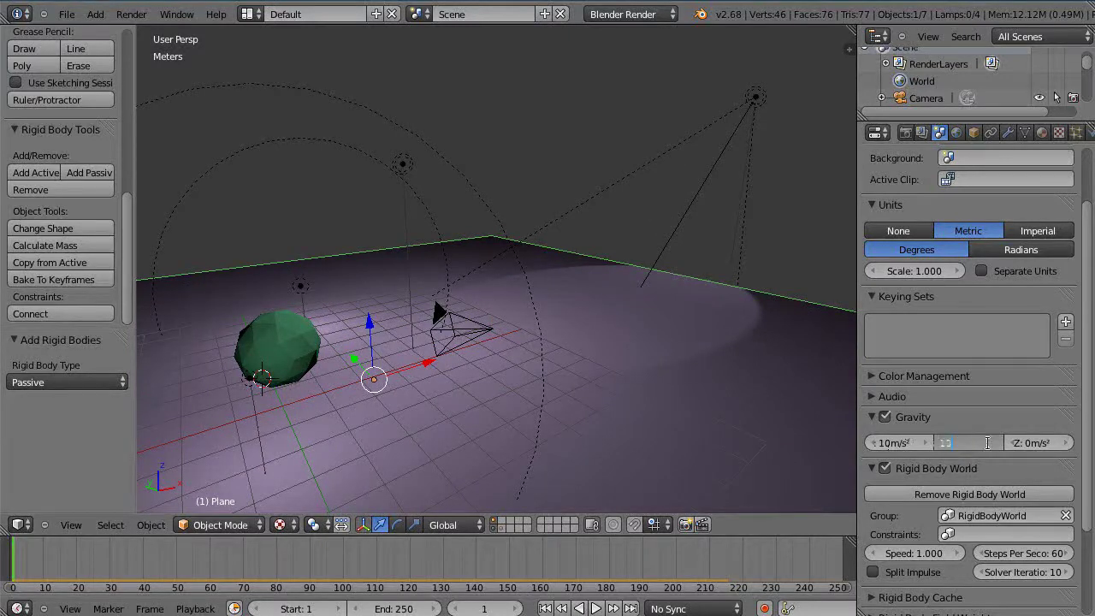
pyautogui.write('0')
pyautogui.press('Return')
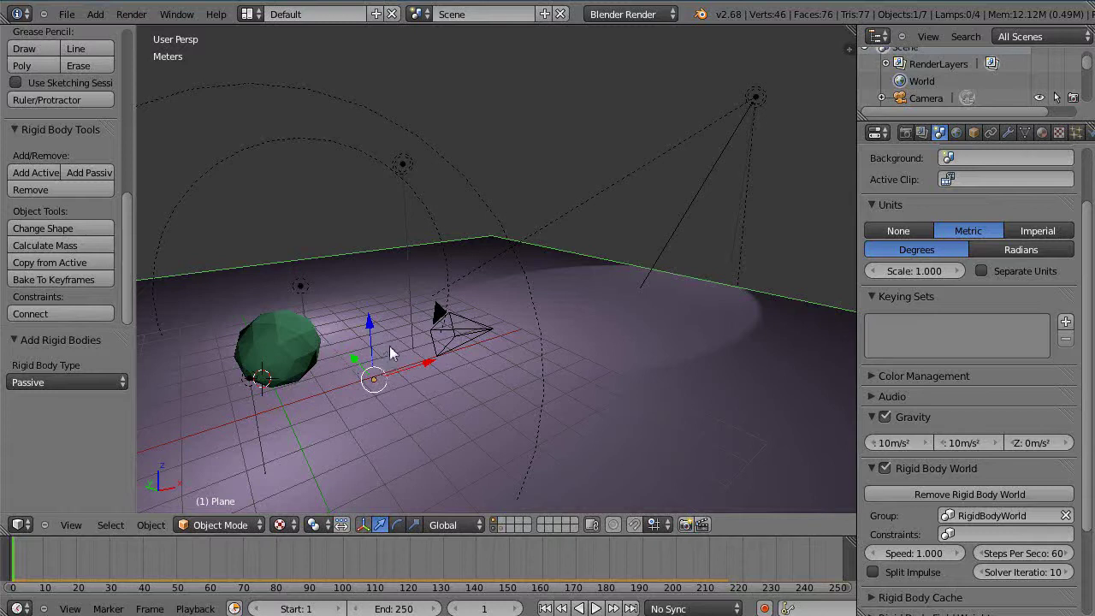
# Step: Play the simulation with the combined X and Y gravity to check the sphere's direction, and stop it
pyautogui.hotkey('alt', 'a')
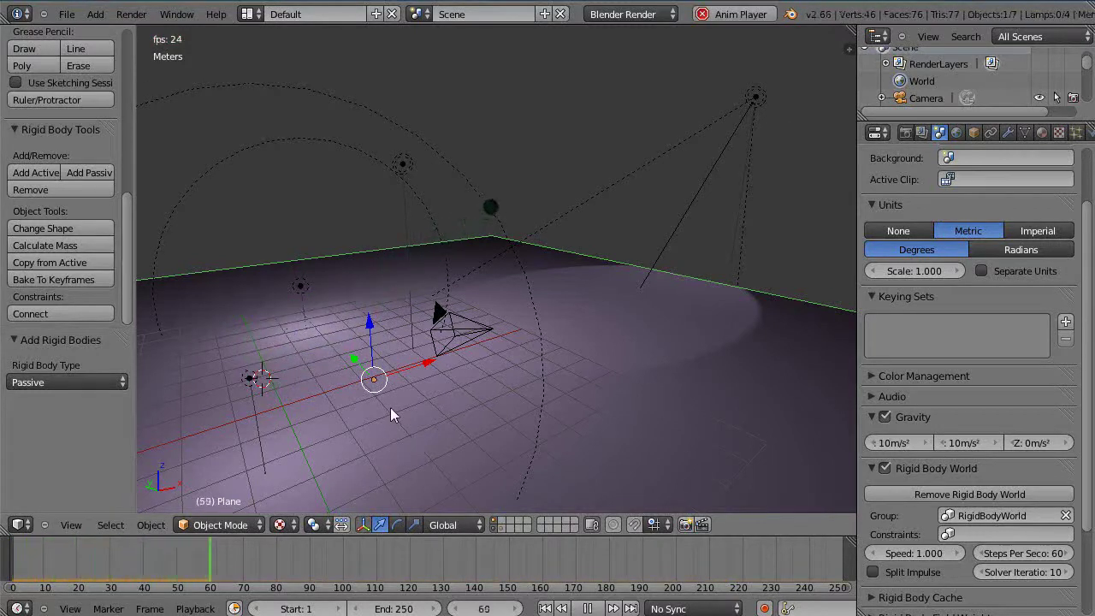
pyautogui.press('Escape')
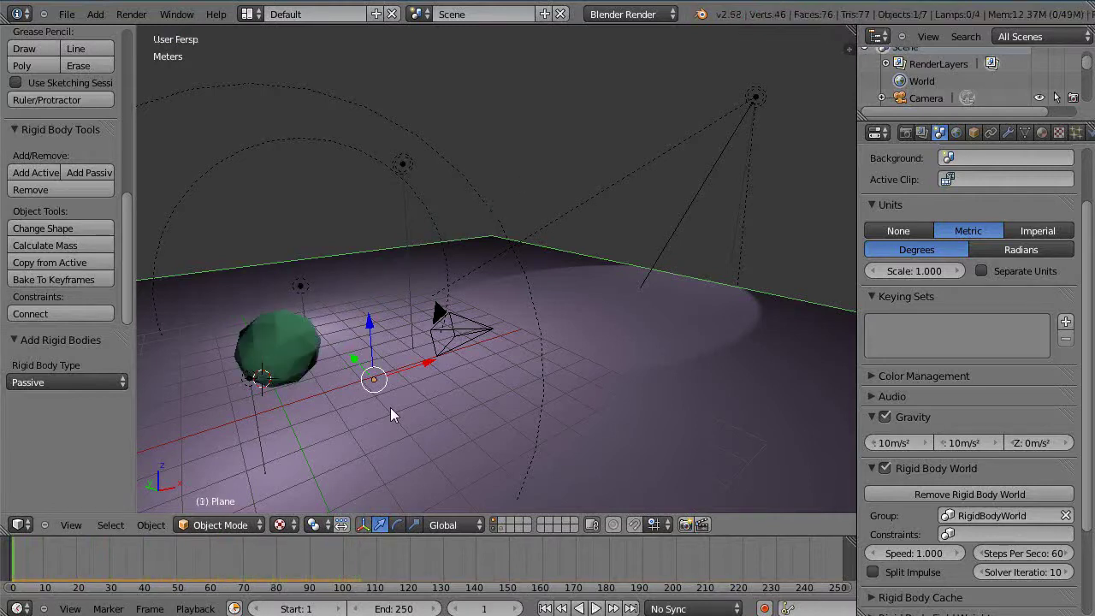
pyautogui.moveTo(390, 408); pyautogui.dragTo(361, 403, button='middle')
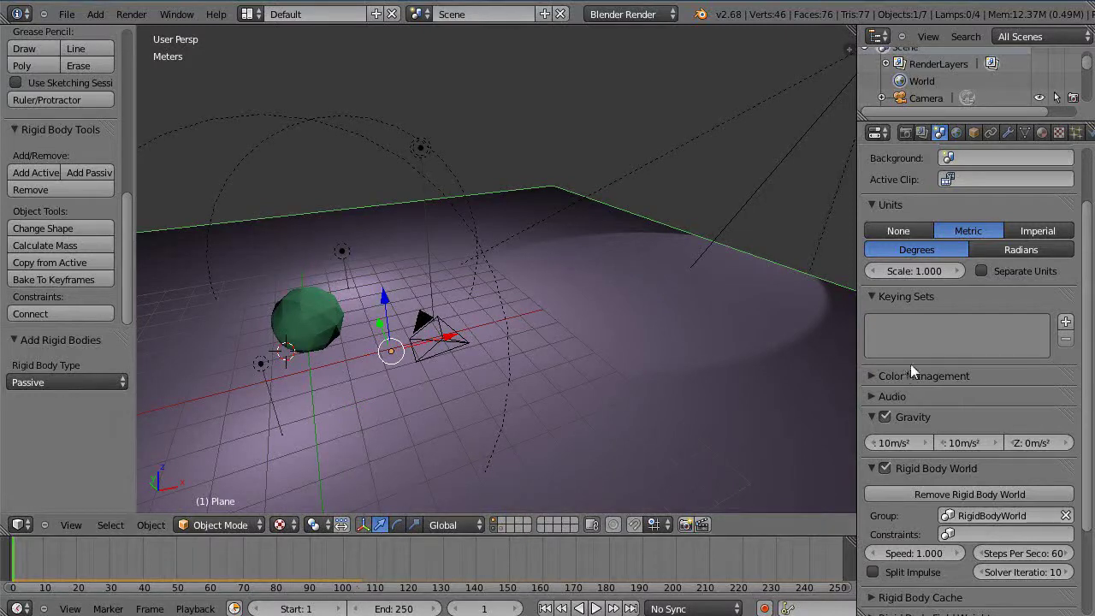
pyautogui.moveTo(504, 396); pyautogui.dragTo(469, 330, button='middle')
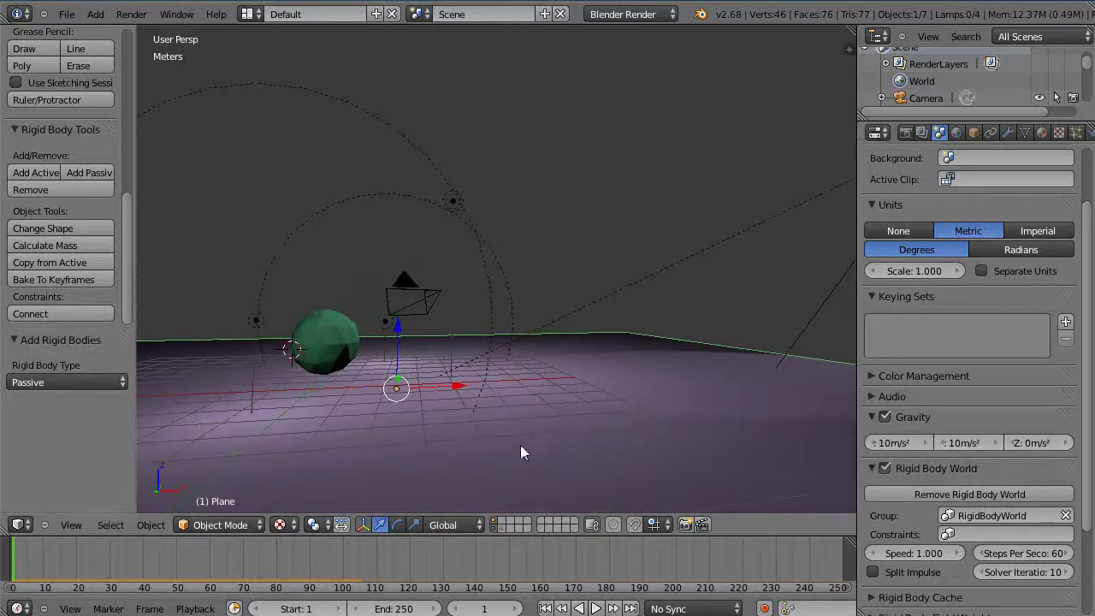
pyautogui.moveTo(486, 434); pyautogui.dragTo(529, 451, button='middle')
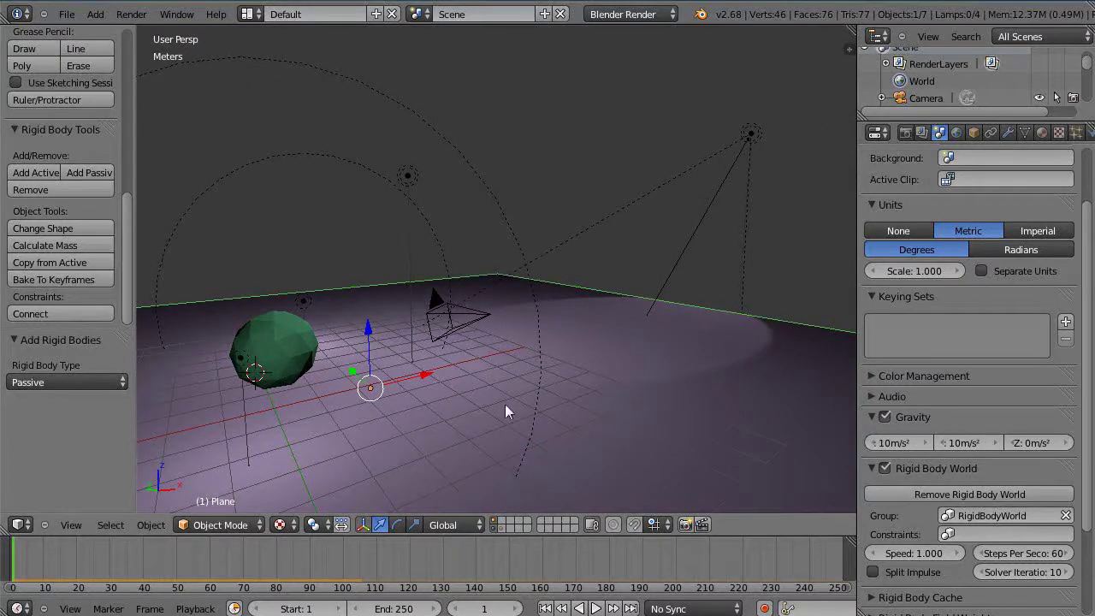
pyautogui.moveTo(505, 412); pyautogui.dragTo(452, 406, button='middle')
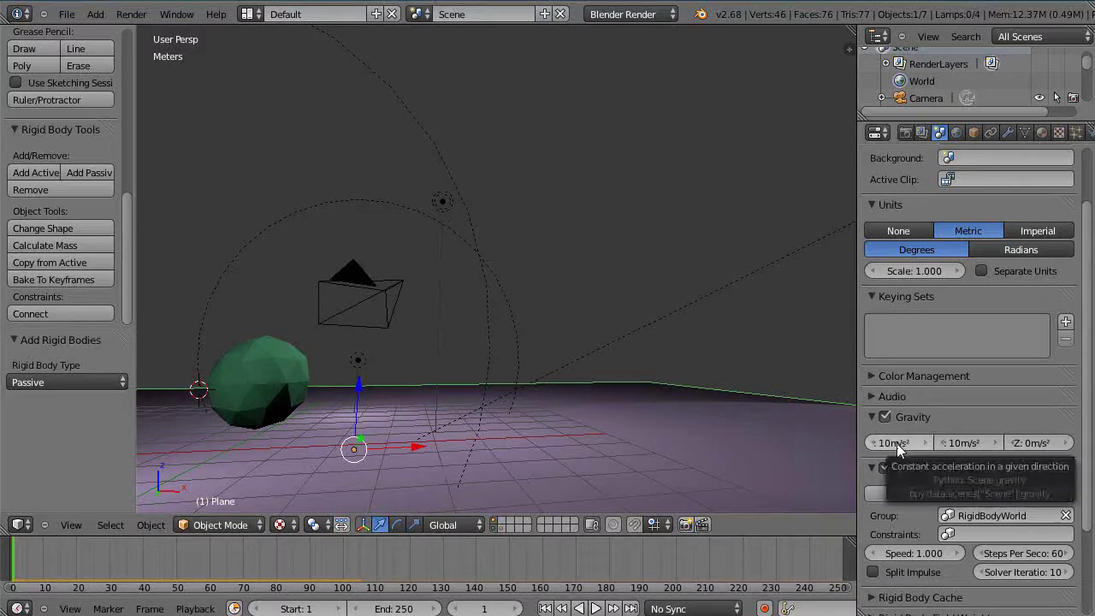
pyautogui.moveTo(292, 394); pyautogui.dragTo(402, 433, button='middle')
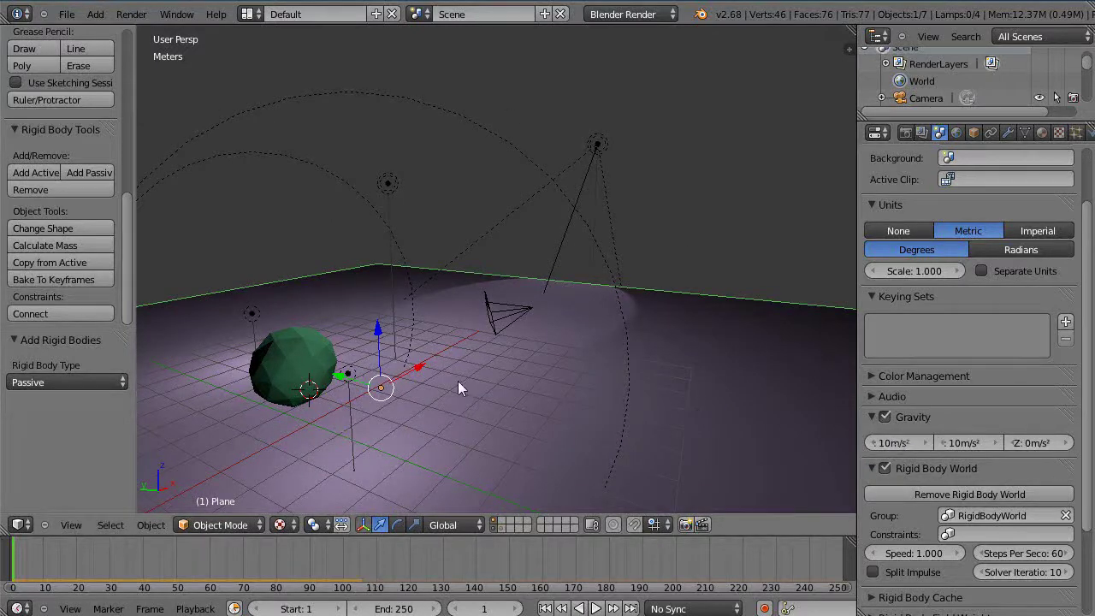
pyautogui.moveTo(438, 402); pyautogui.dragTo(362, 431, button='middle')
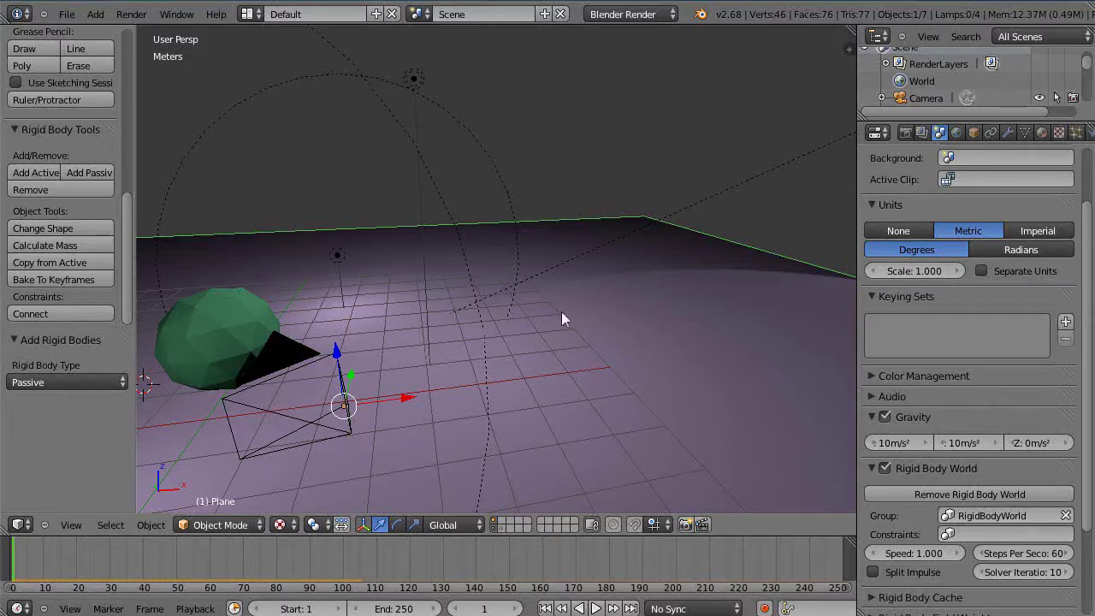
pyautogui.moveTo(531, 393); pyautogui.dragTo(504, 465, button='middle')
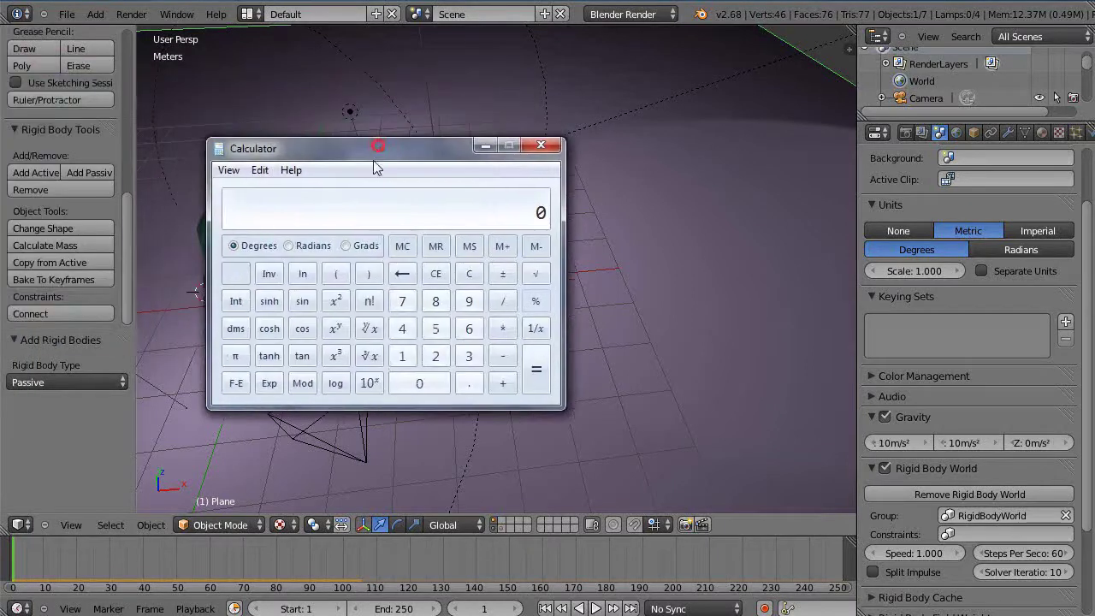
# Step: Switch to the Calculator and compute the cosine and the sine of 30 degrees
pyautogui.click(467, 356)
pyautogui.click(425, 382)
pyautogui.click(302, 328)
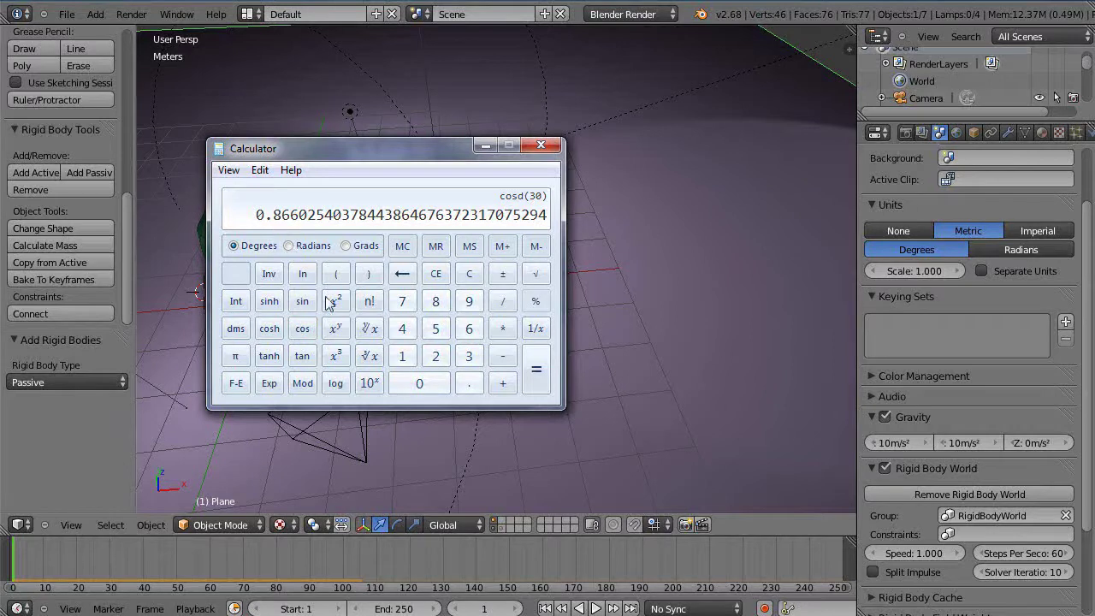
pyautogui.click(467, 356)
pyautogui.click(425, 382)
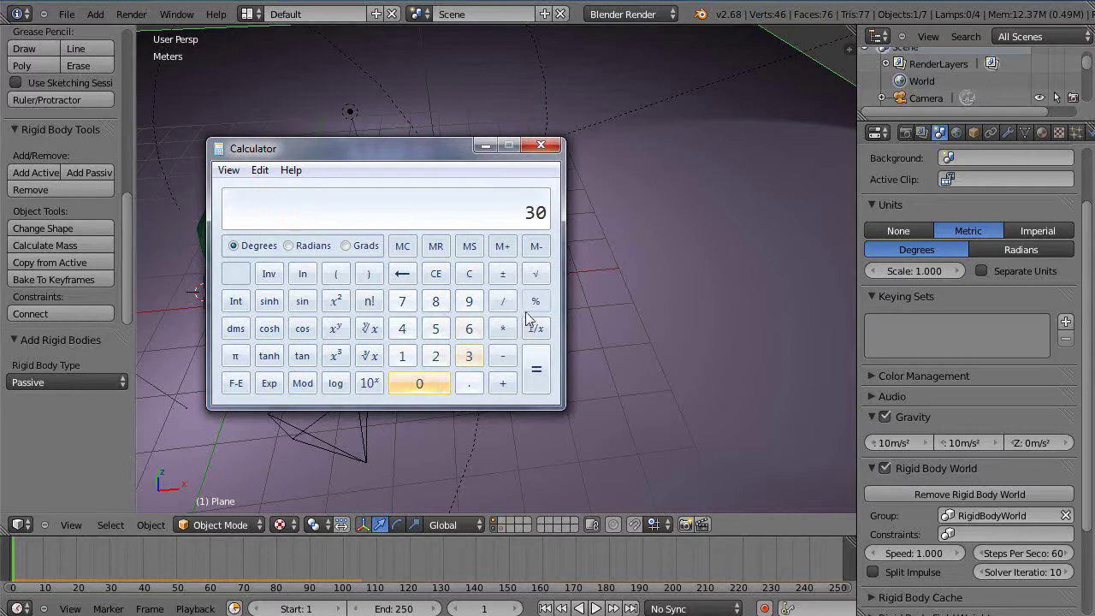
pyautogui.click(303, 302)
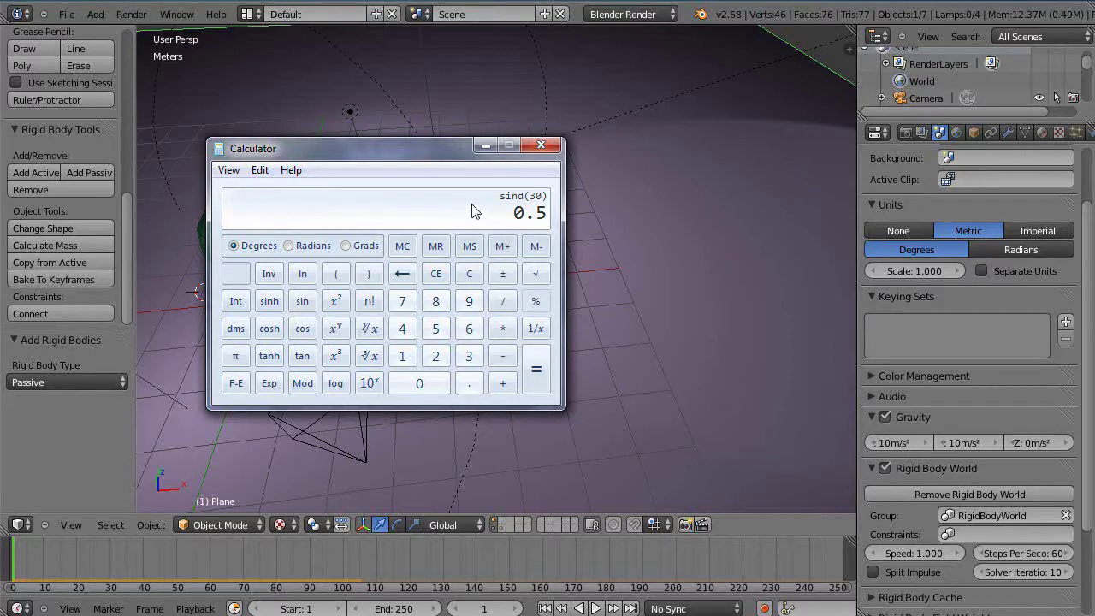
# Step: Multiply 10 by 0.866 in the Calculator, and minimize it to return to Blender
pyautogui.moveTo(424, 155); pyautogui.dragTo(604, 213)
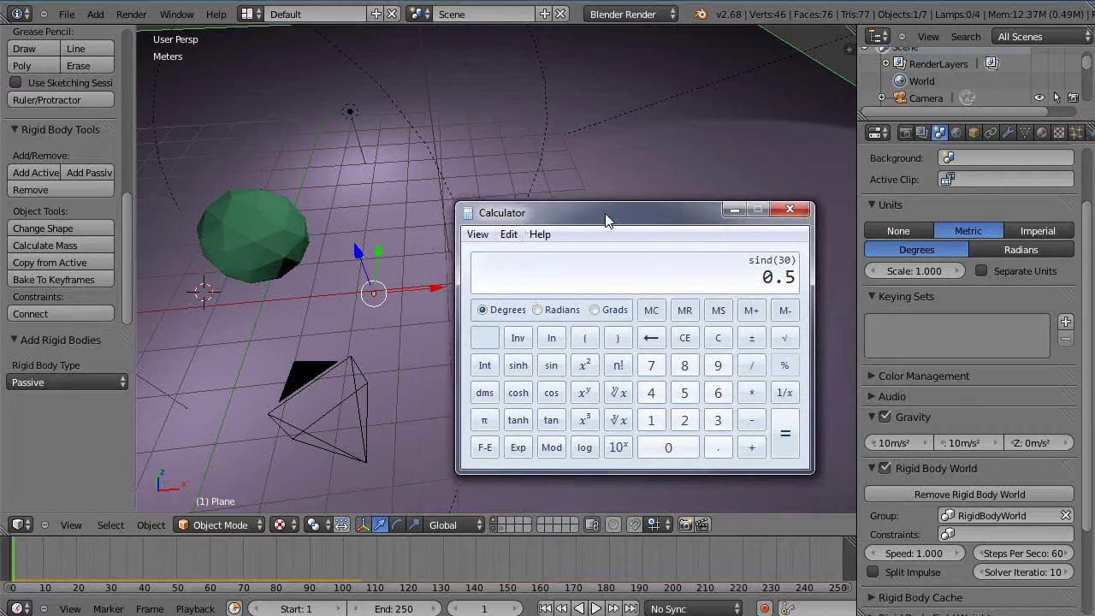
pyautogui.click(651, 420)
pyautogui.click(667, 447)
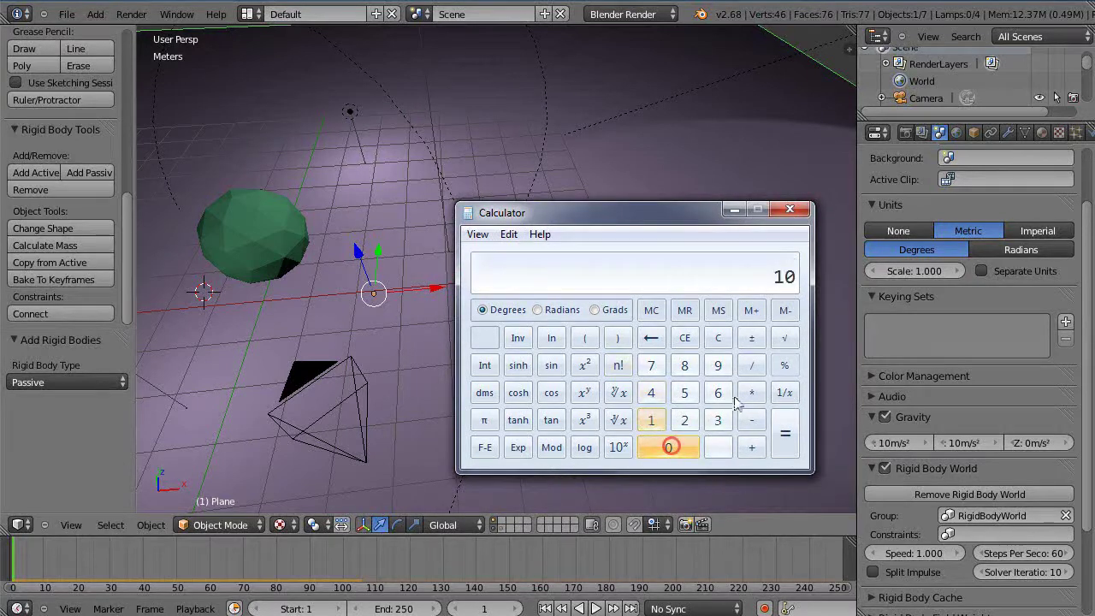
pyautogui.click(745, 393)
pyautogui.click(718, 448)
pyautogui.click(685, 365)
pyautogui.click(717, 393)
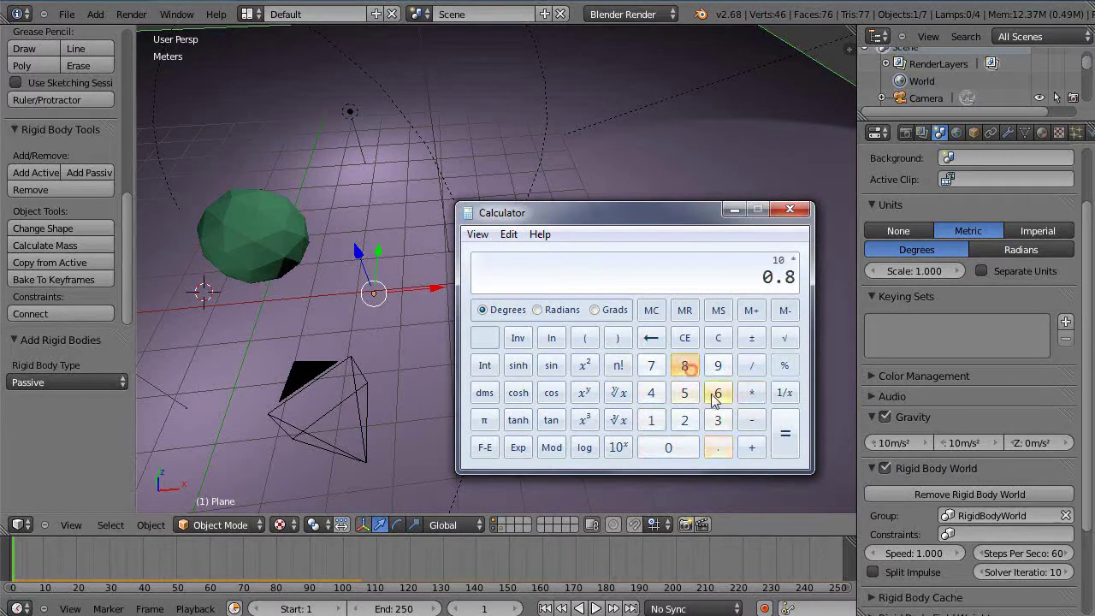
pyautogui.click(717, 393)
pyautogui.click(779, 433)
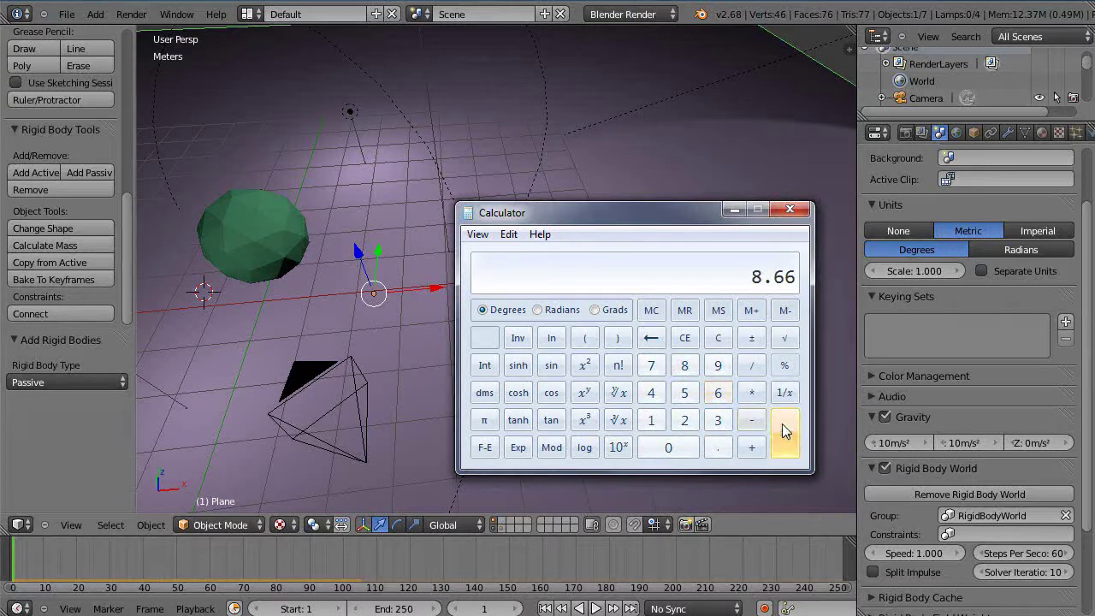
pyautogui.click(731, 209)
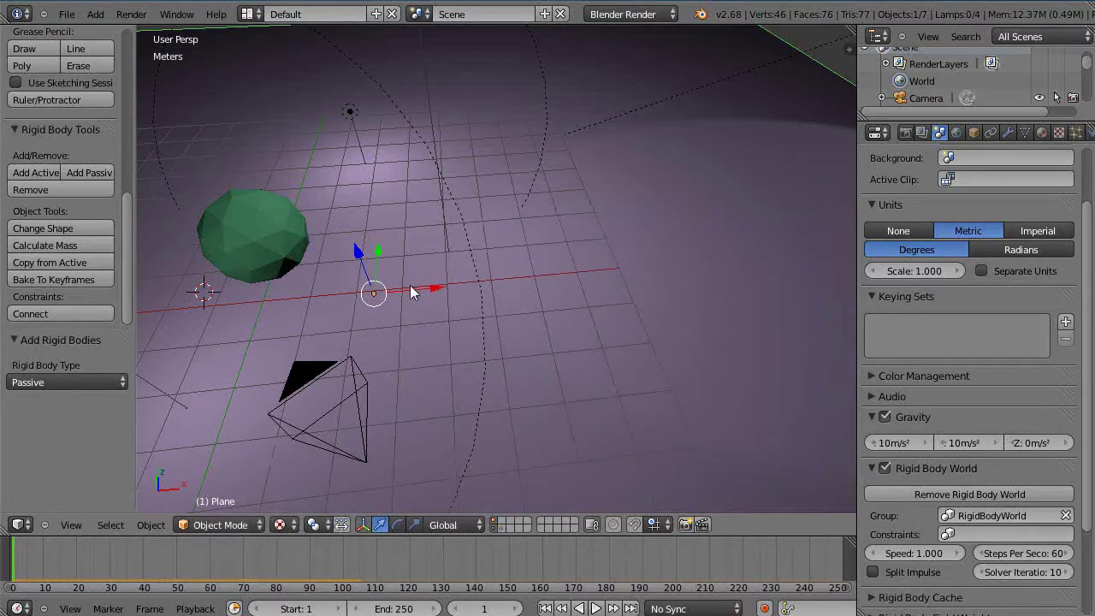
# Step: Set the scene's X gravity to 8.66 m/s² and its Y gravity to 5 m/s²
pyautogui.click(890, 444)
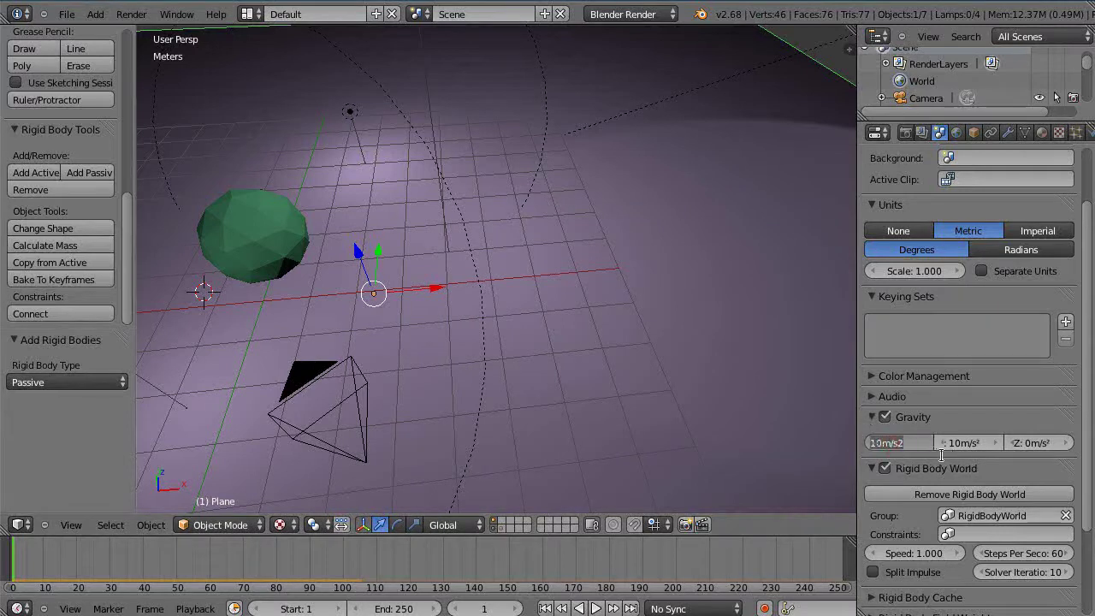
pyautogui.write('8.66')
pyautogui.press('Return')
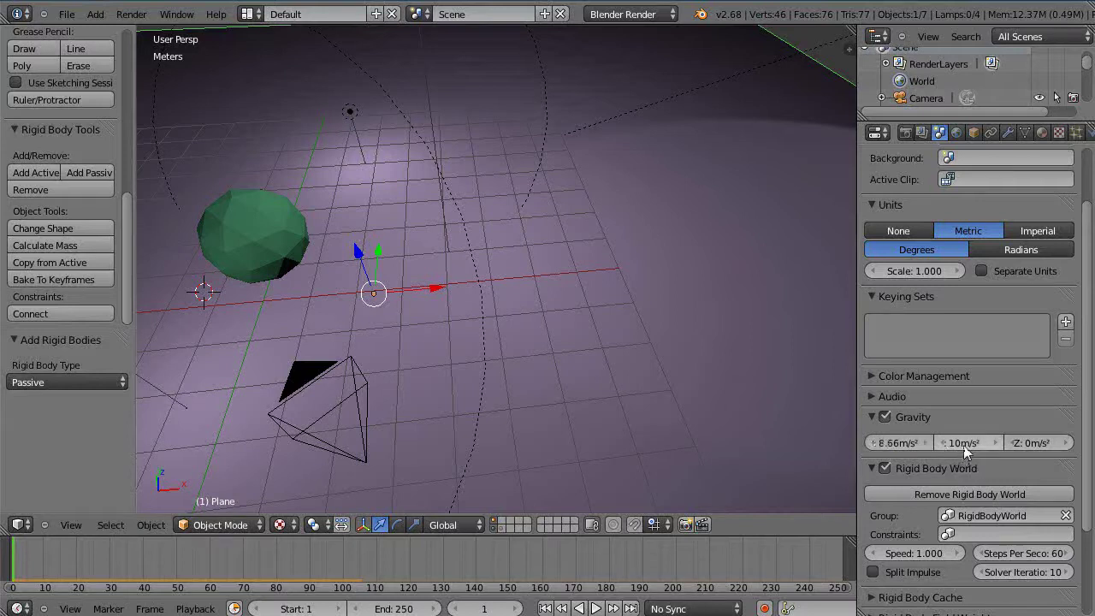
pyautogui.click(964, 443)
pyautogui.write('5')
pyautogui.press('Return')
# Step: Snap the 3D cursor to the scene center and snap the icosphere to the cursor
pyautogui.moveTo(605, 405)
pyautogui.mouseDown(button='middle')
pyautogui.moveTo(602, 430)
pyautogui.moveTo(604, 391)
pyautogui.mouseUp(button='middle')
pyautogui.moveTo(439, 356); pyautogui.dragTo(650, 362, button='middle')
pyautogui.hotkey('shift', 's')
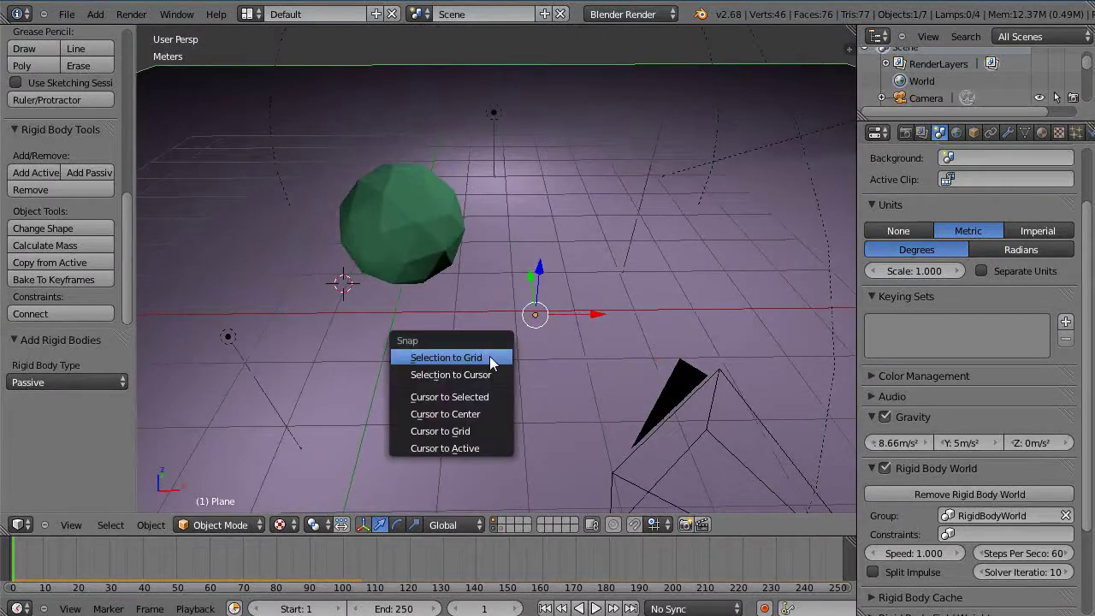
pyautogui.click(452, 414)
pyautogui.rightClick(419, 230)
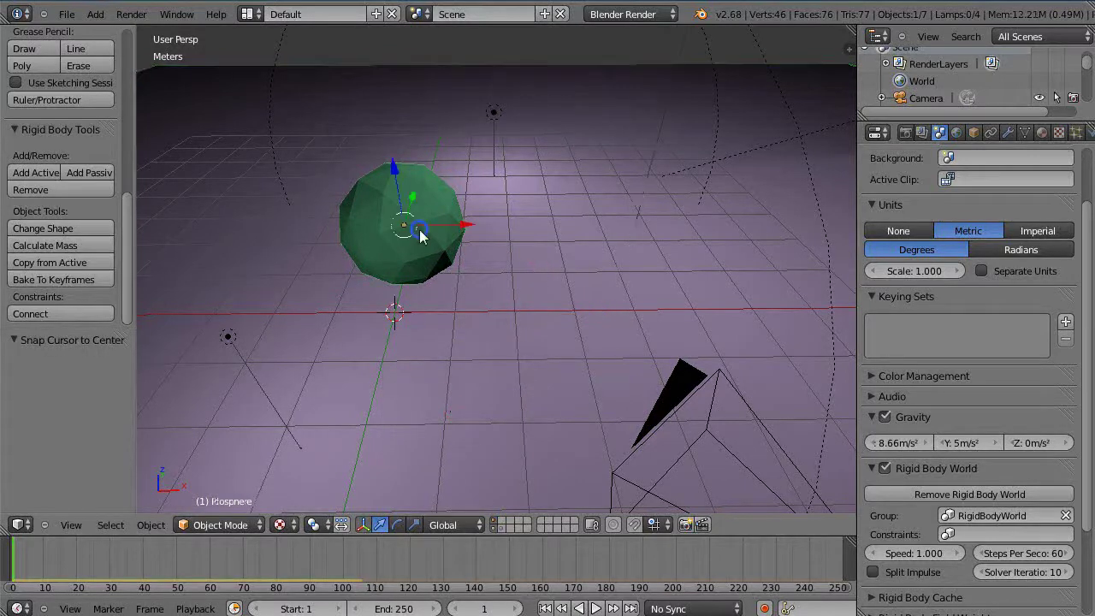
pyautogui.hotkey('shift', 's')
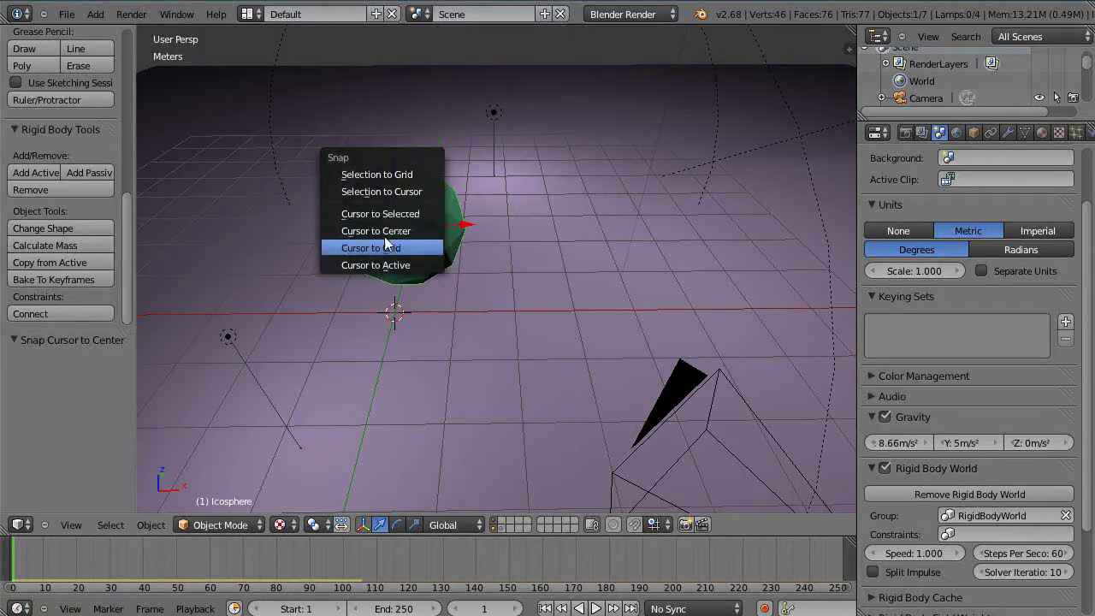
pyautogui.click(372, 192)
# Step: Raise the icosphere about 70 cm along the Z axis so it sits above the ground plane
pyautogui.moveTo(434, 344); pyautogui.dragTo(443, 325, button='middle')
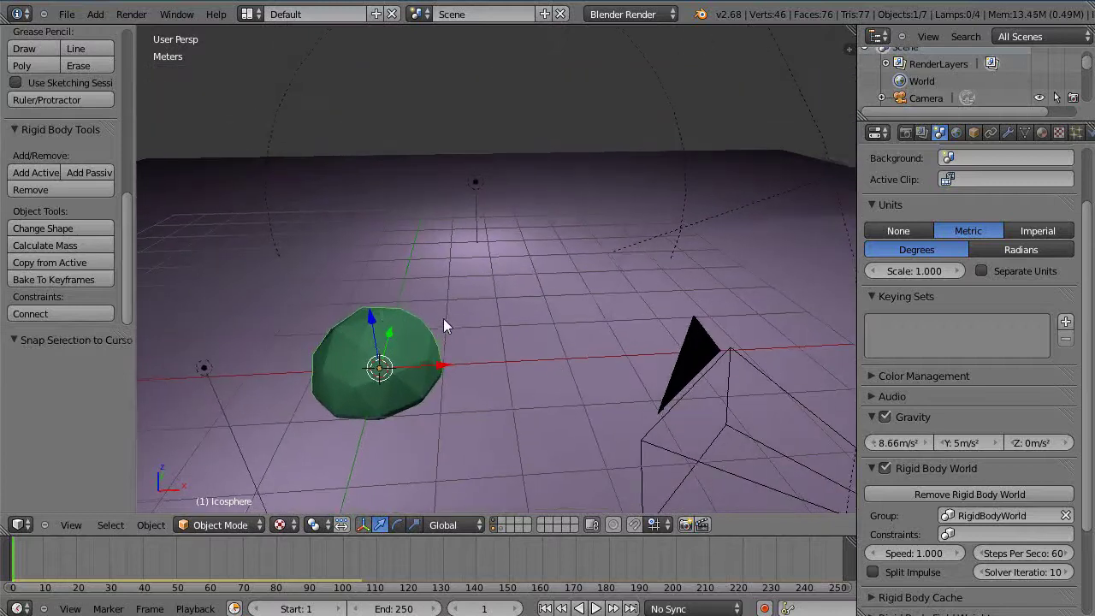
pyautogui.moveTo(374, 309); pyautogui.dragTo(372, 277)
pyautogui.moveTo(589, 401); pyautogui.dragTo(593, 465, button='middle')
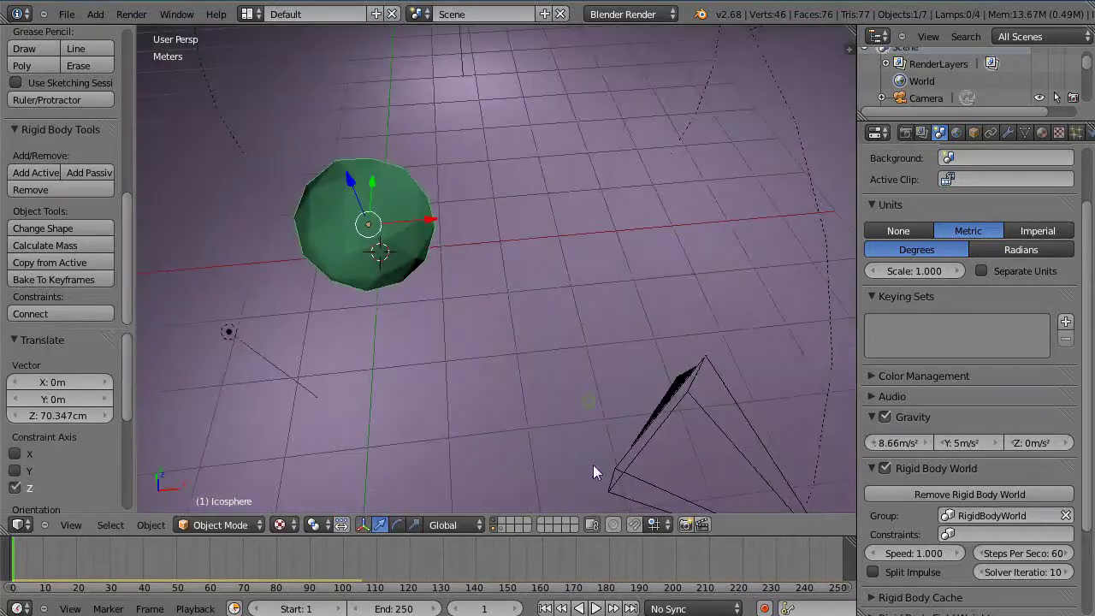
# Step: Play the simulation from above and again in perspective to compare the sphere's path with the thin bar rotated 30°, and stop it
pyautogui.scroll(4, 527, 365)
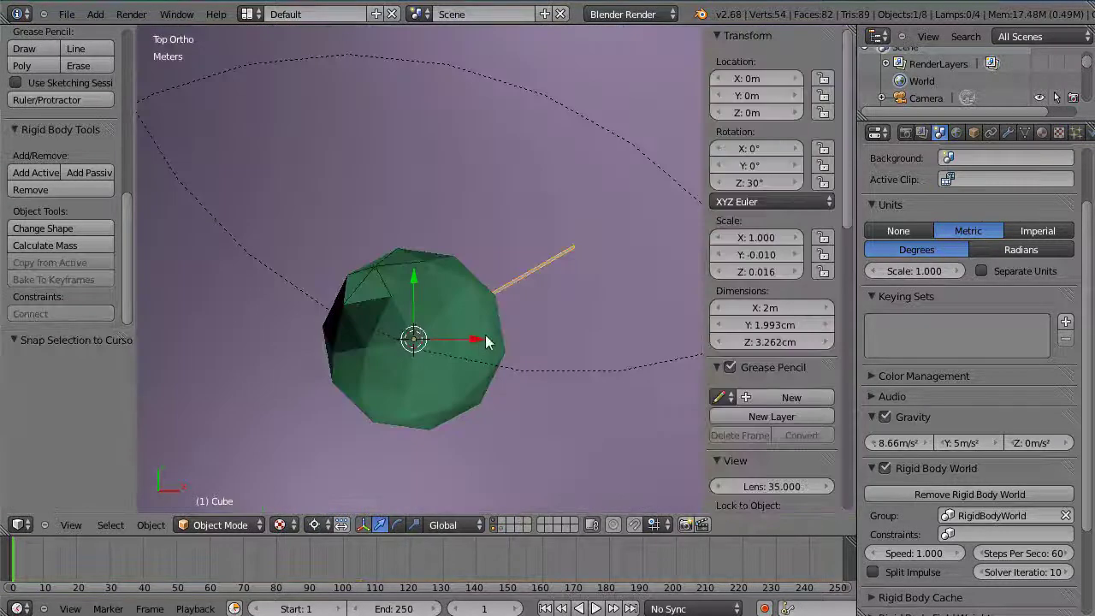
pyautogui.scroll(-5, 442, 309)
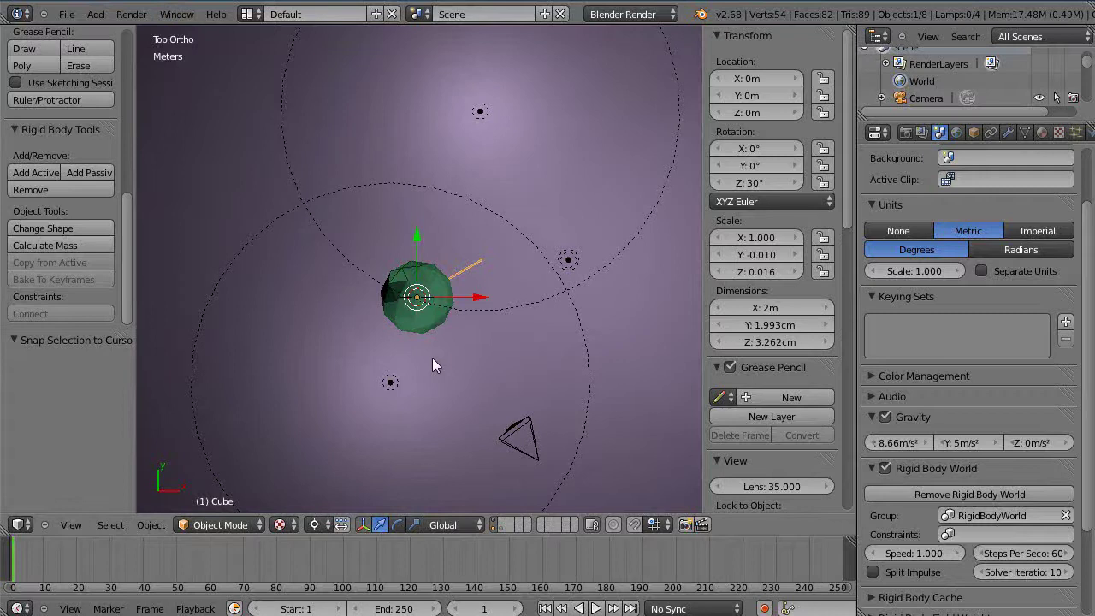
pyautogui.moveTo(432, 365); pyautogui.dragTo(456, 398, button='middle')
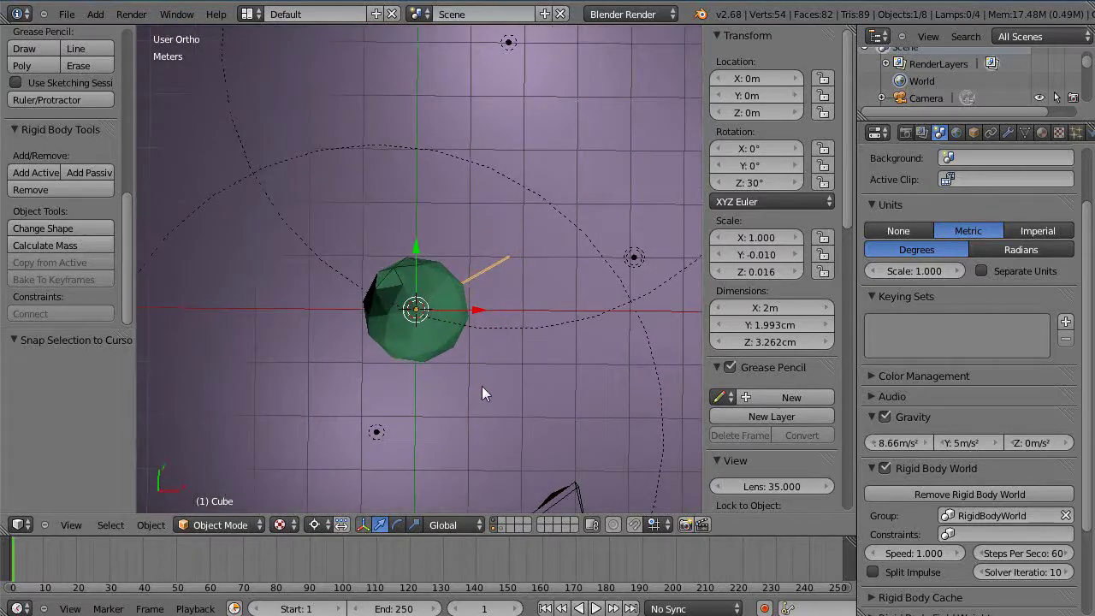
pyautogui.scroll(1, 482, 386)
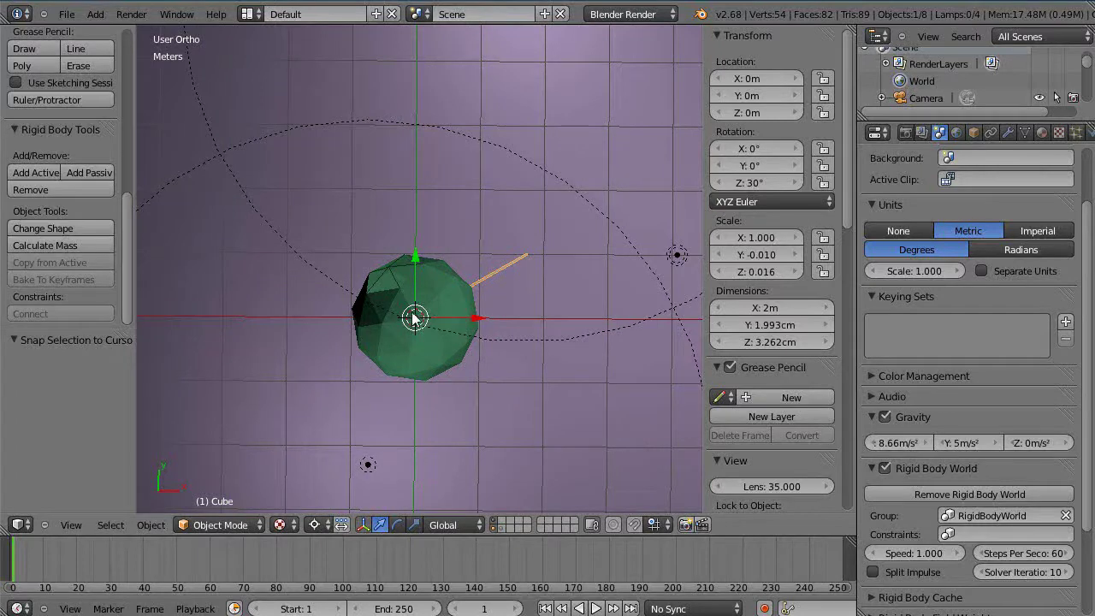
pyautogui.moveTo(426, 291); pyautogui.dragTo(458, 283, button='middle')
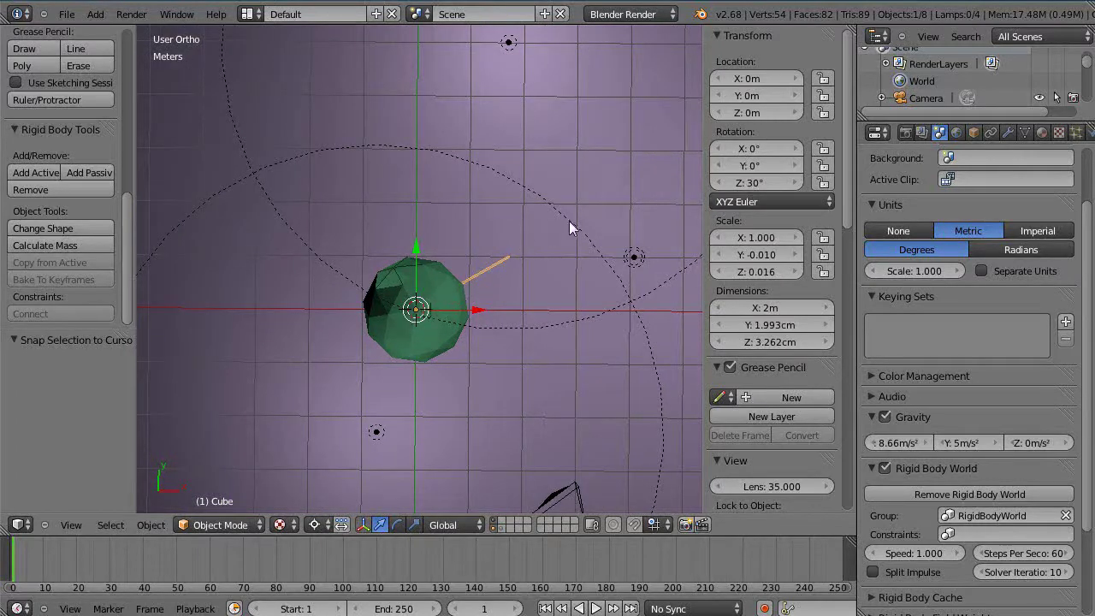
pyautogui.scroll(-4, 489, 303)
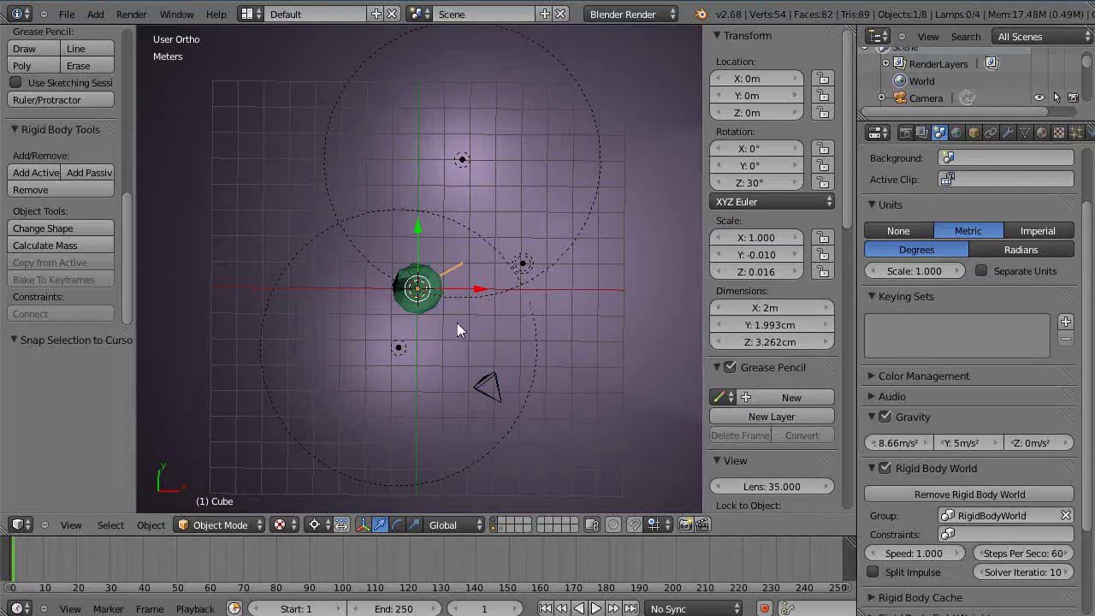
pyautogui.hotkey('alt', 'a')
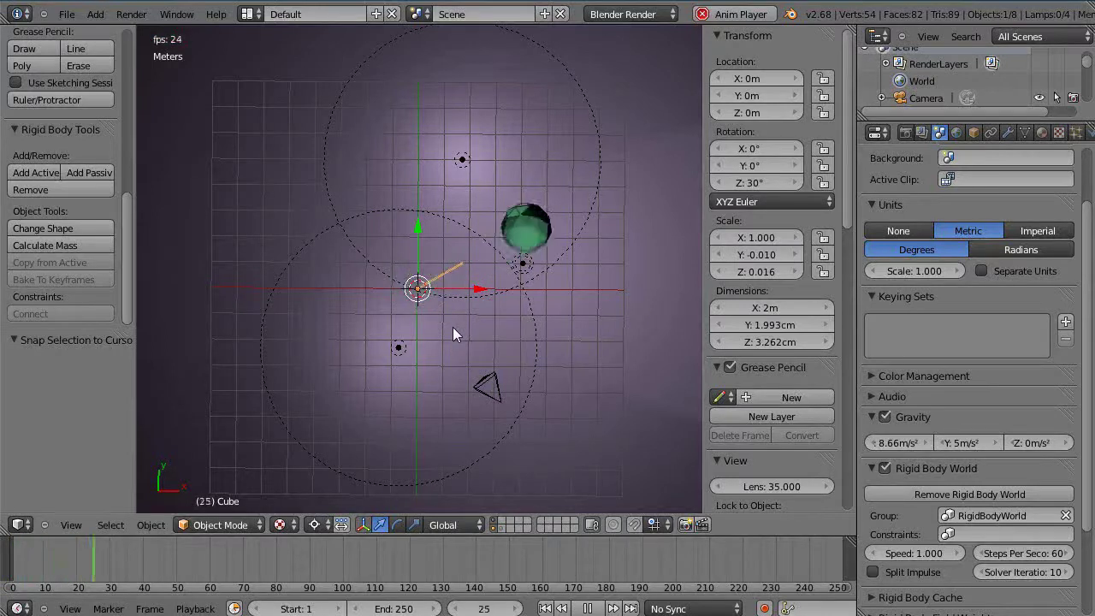
pyautogui.scroll(-3, 453, 327)
pyautogui.moveTo(447, 362)
pyautogui.mouseDown(button='middle')
pyautogui.moveTo(444, 250)
pyautogui.moveTo(402, 264)
pyautogui.moveTo(409, 386)
pyautogui.moveTo(474, 376)
pyautogui.moveTo(491, 361)
pyautogui.moveTo(496, 289)
pyautogui.moveTo(430, 362)
pyautogui.moveTo(441, 364)
pyautogui.mouseUp(button='middle')
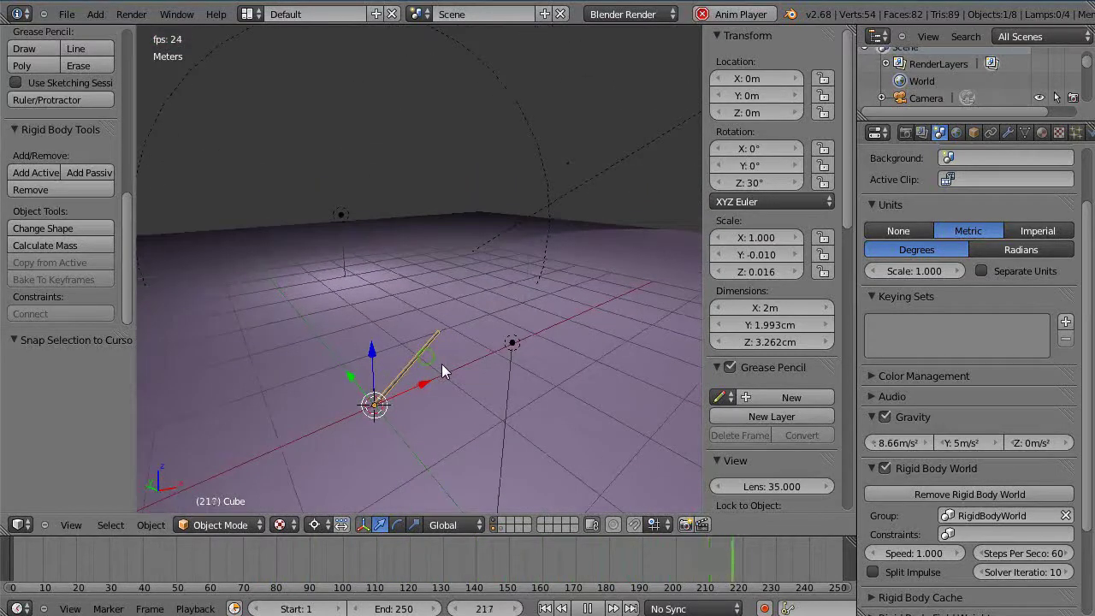
pyautogui.press('Escape')
pyautogui.hotkey('alt', 'a')
pyautogui.press('Escape')
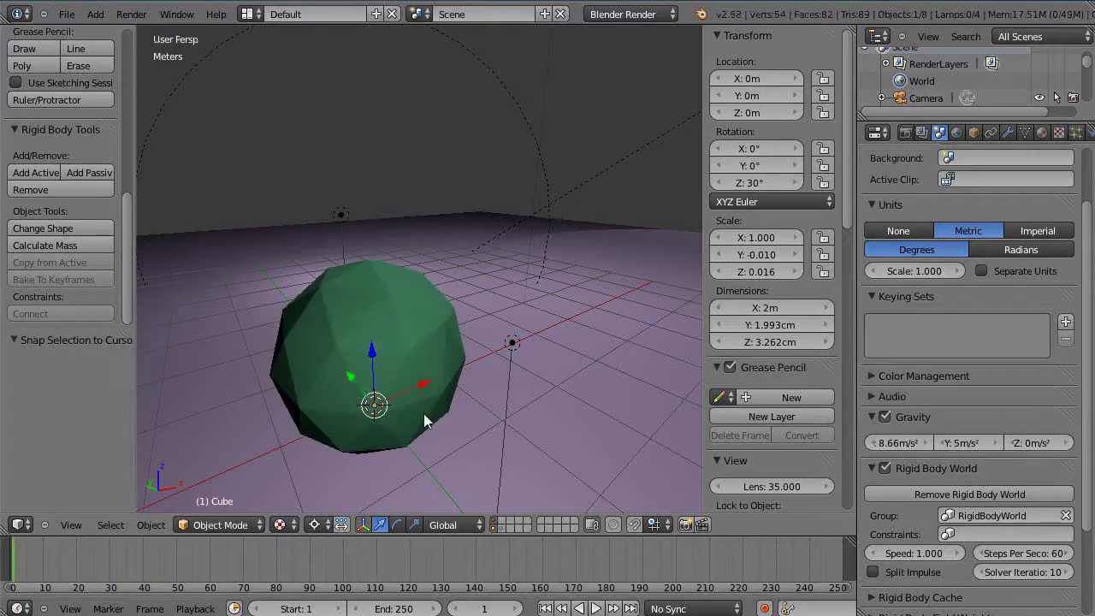
pyautogui.moveTo(420, 420); pyautogui.dragTo(391, 326, button='middle')
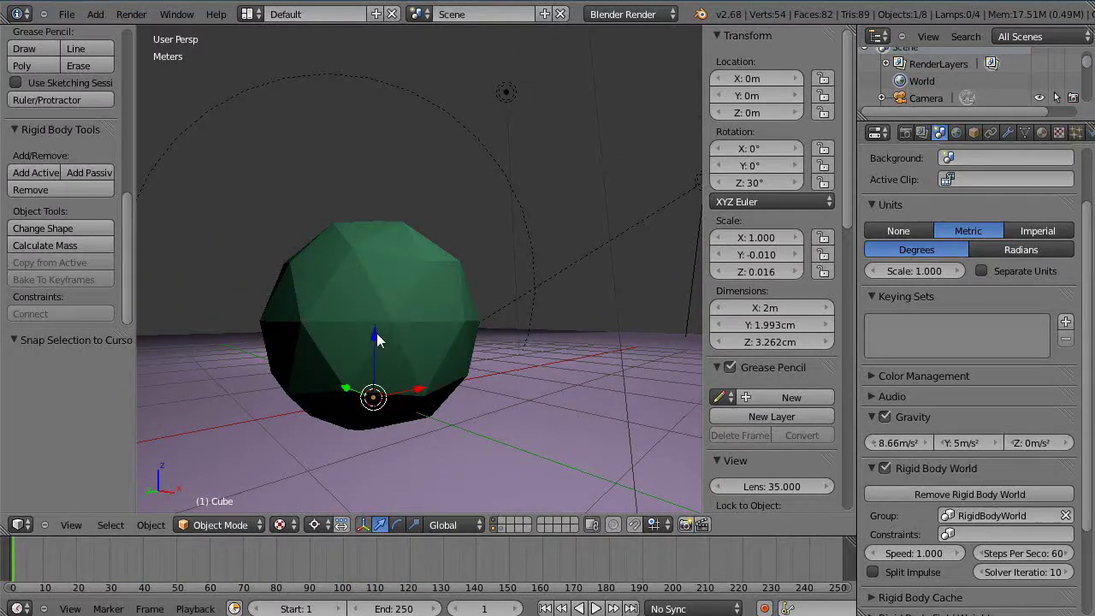
pyautogui.press('g')
pyautogui.press('z')
pyautogui.press('Escape')
# Step: Raise the icosphere about another 21 cm along the Z axis, and play and stop the simulation to check its motion
pyautogui.rightClick(402, 350)
pyautogui.moveTo(373, 341); pyautogui.dragTo(377, 306)
pyautogui.hotkey('alt', 'a')
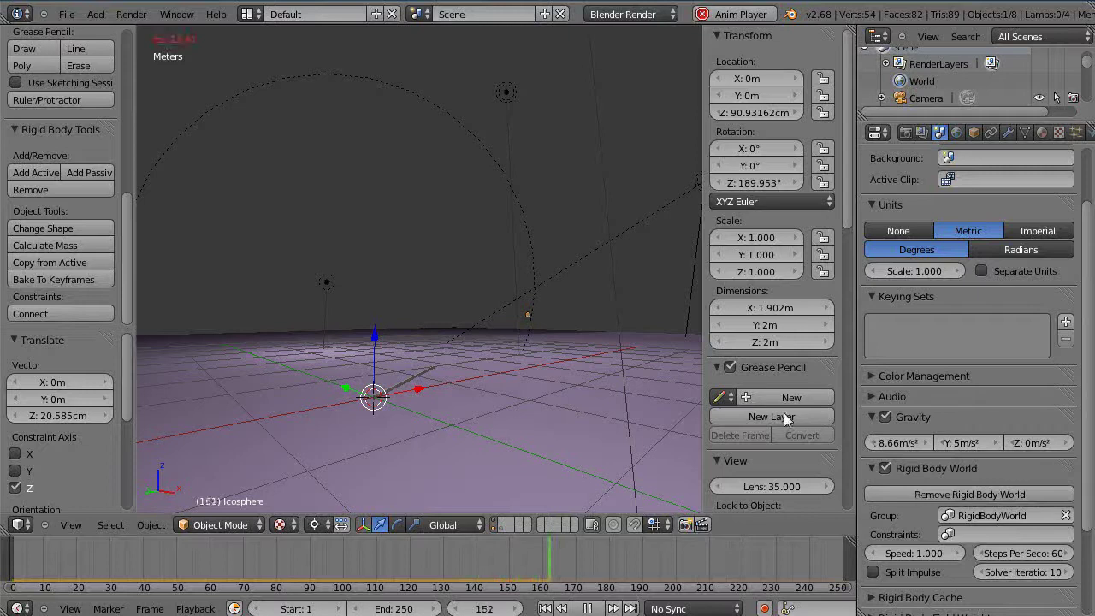
pyautogui.press('Escape')
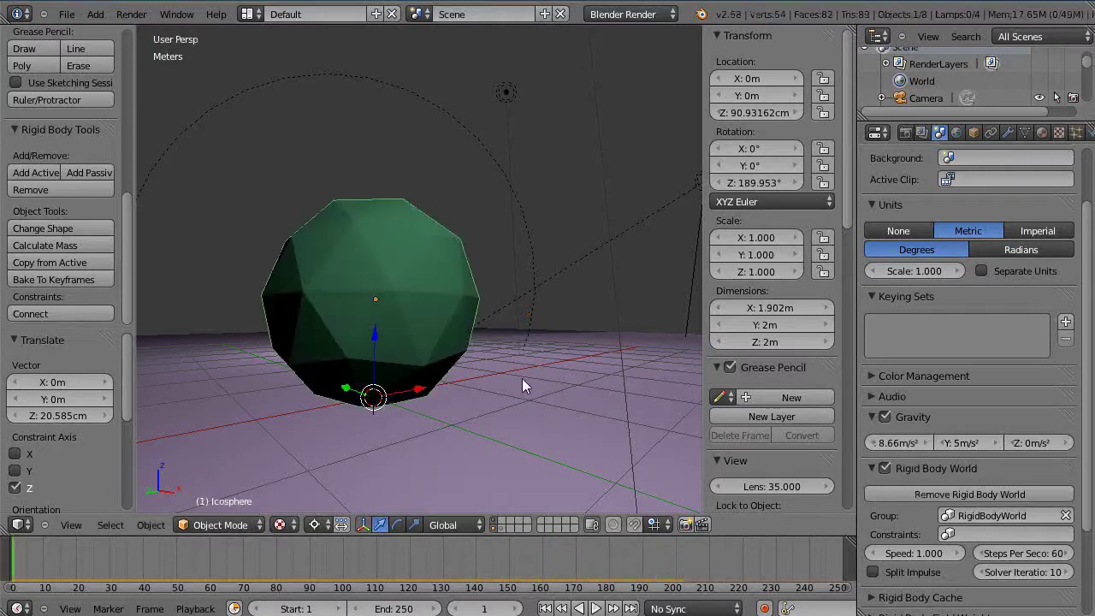
pyautogui.moveTo(522, 378); pyautogui.dragTo(429, 406, button='middle')
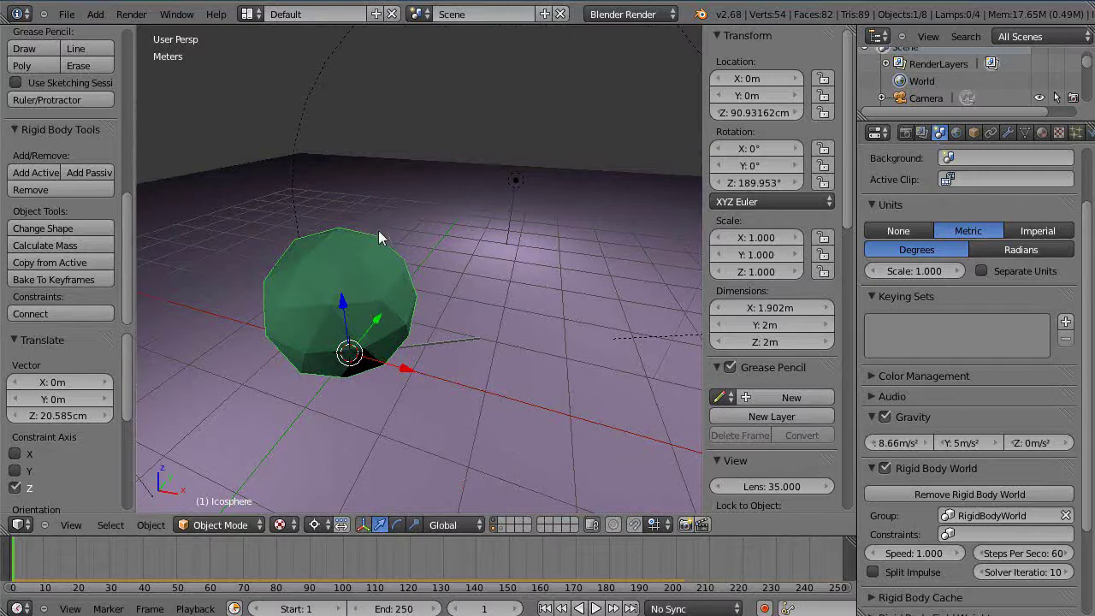
pyautogui.moveTo(394, 278); pyautogui.dragTo(428, 283, button='middle')
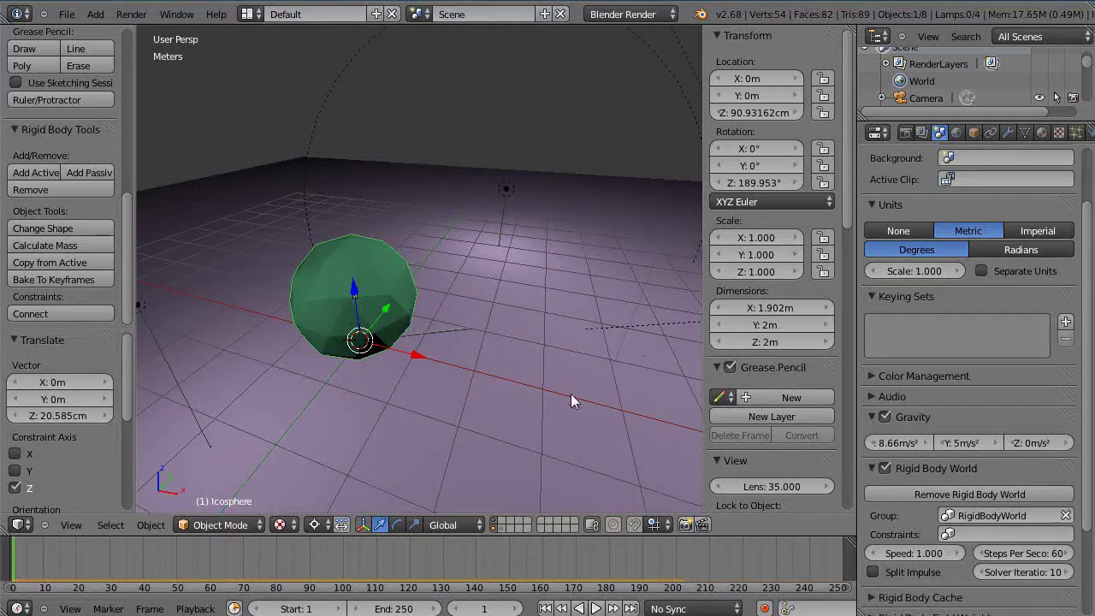